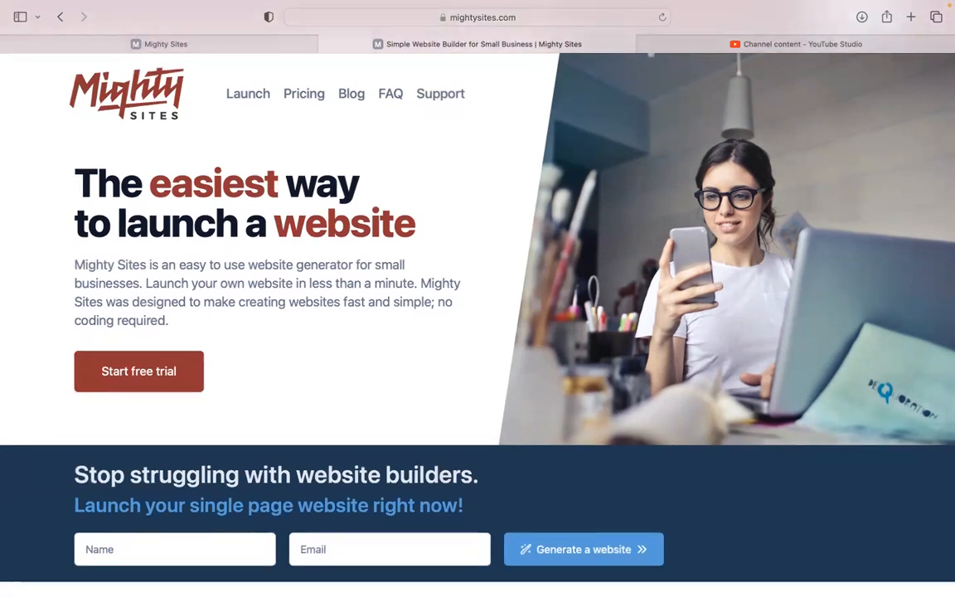
- Scroll the Mighty Sites home page and highlight the paragraph about small businesses
scroll(478, 323, down, 1)
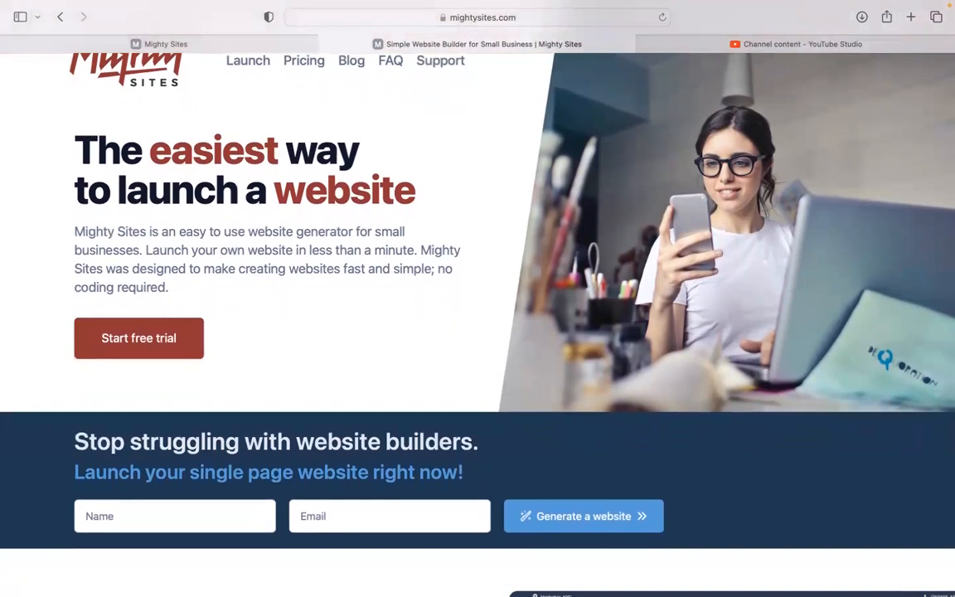
scroll(477, 323, down, 3)
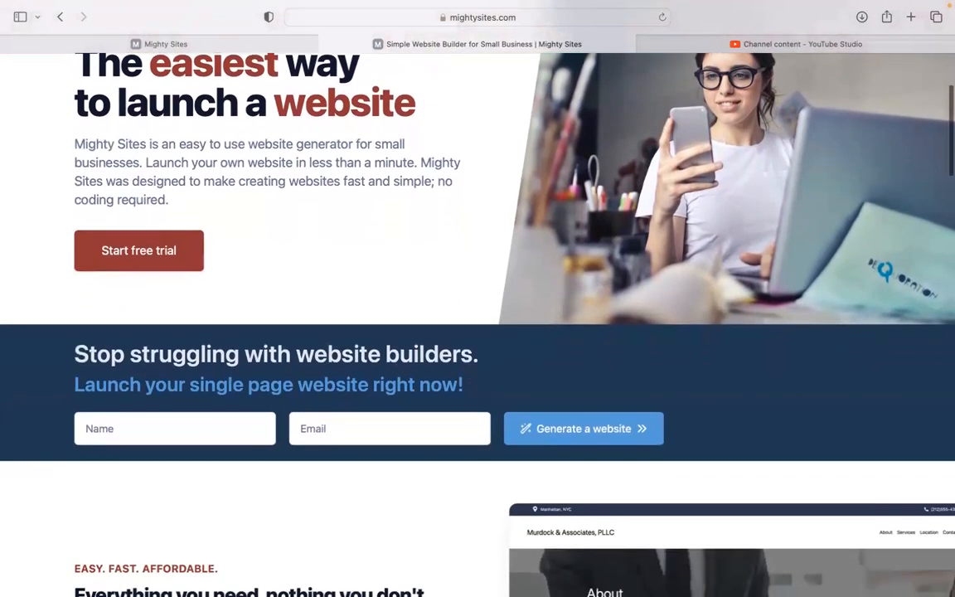
scroll(478, 323, down, 10)
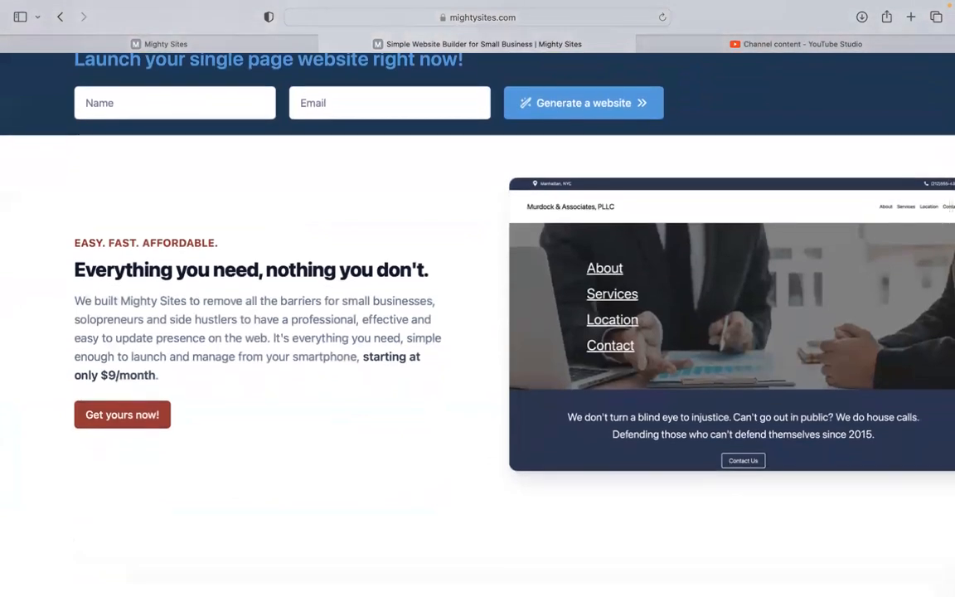
drag(74, 300, 216, 377)
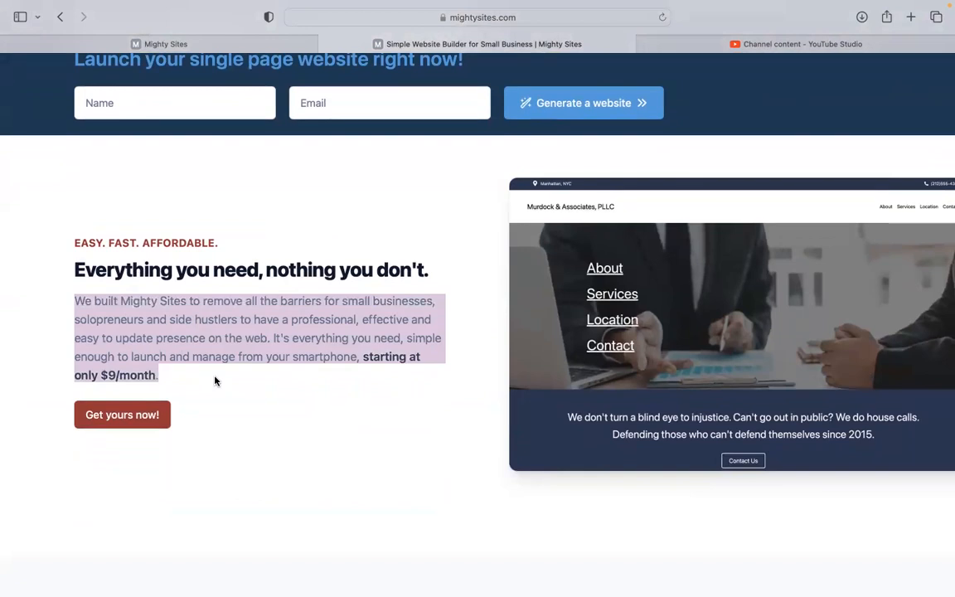
click(215, 381)
- Highlight the one-page website heading, then switch to the 'Let's build another site!' page
scroll(215, 381, down, 5)
scroll(478, 332, down, 10)
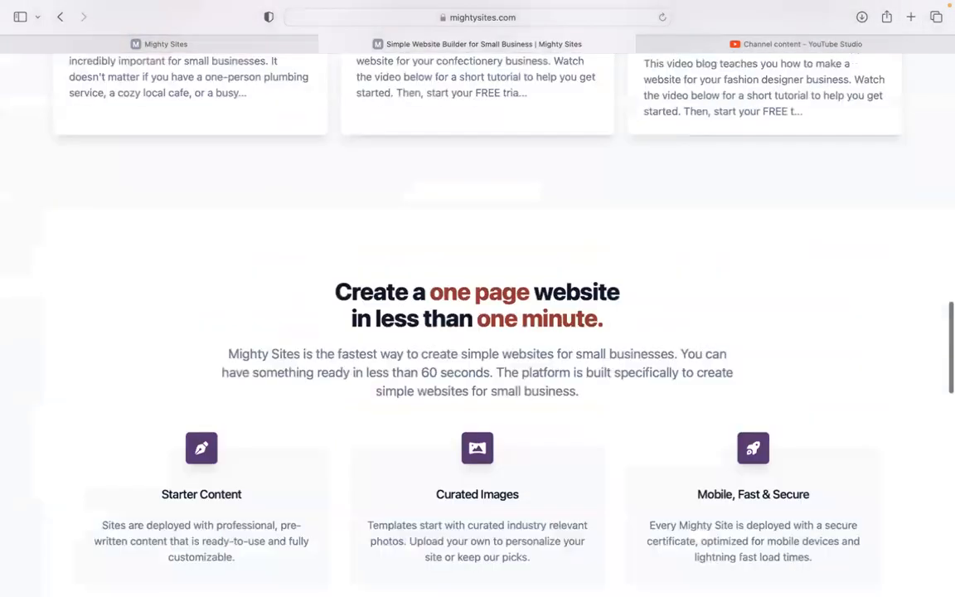
drag(335, 278, 602, 317)
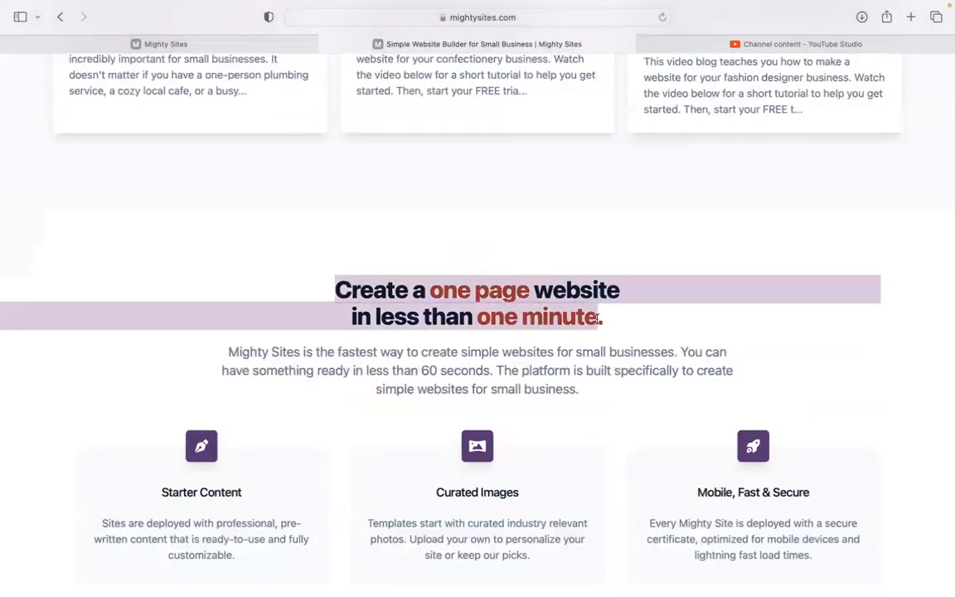
click(249, 43)
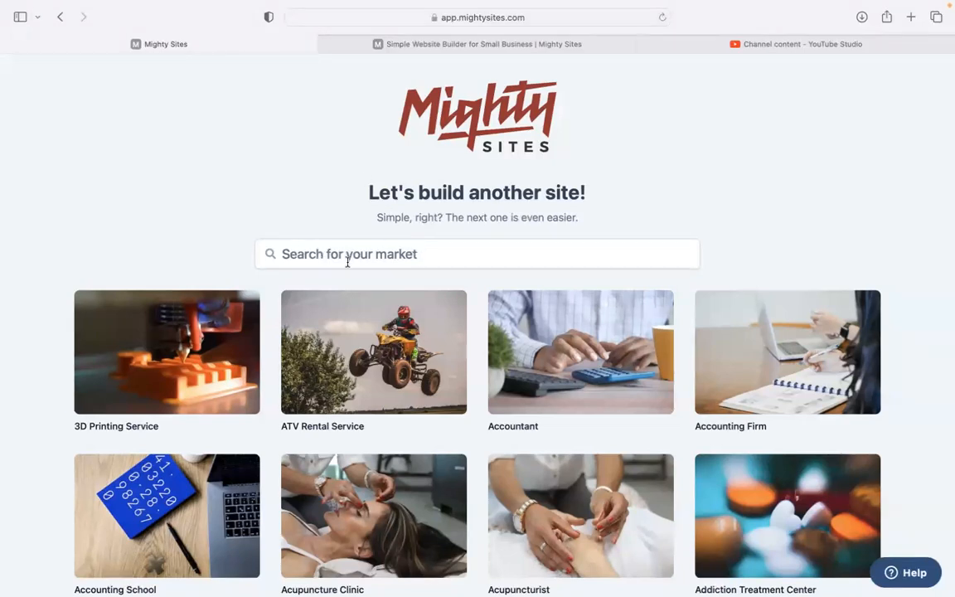
- Search the market grid for 'photo b' and pick the Photo Booth market
scroll(246, 204, down, 5)
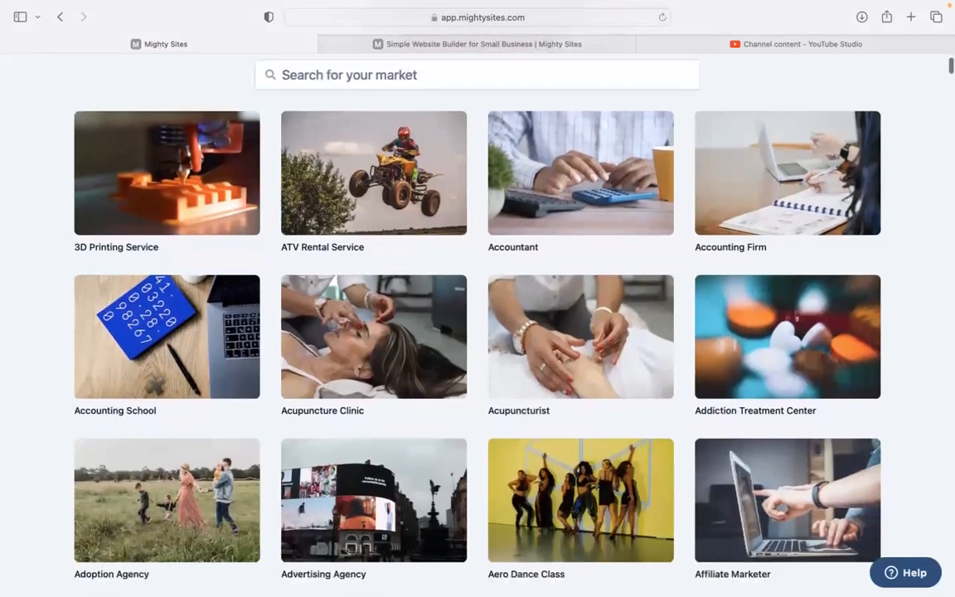
scroll(478, 323, down, 5)
scroll(478, 324, down, 4)
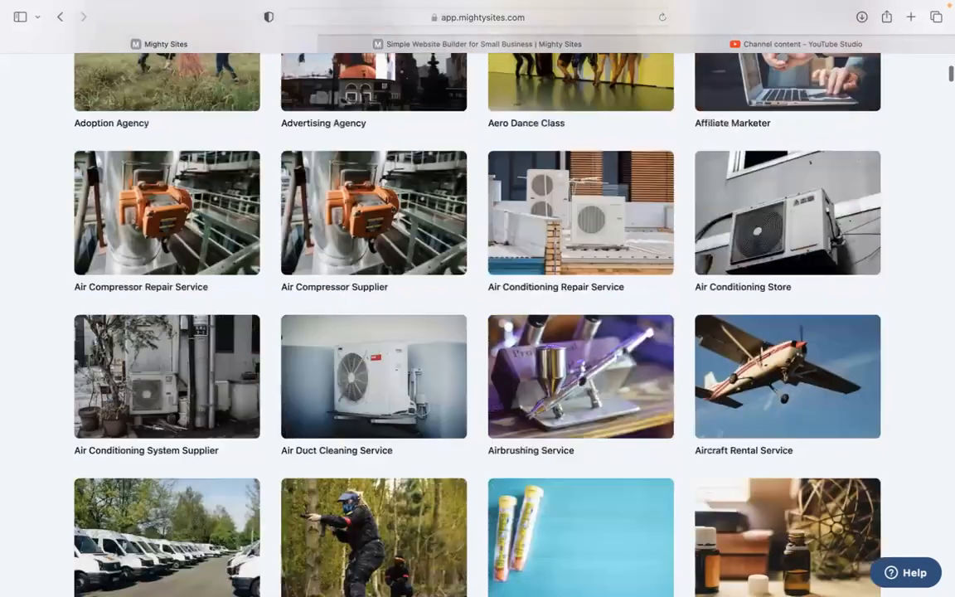
scroll(478, 324, down, 4)
scroll(478, 323, down, 4)
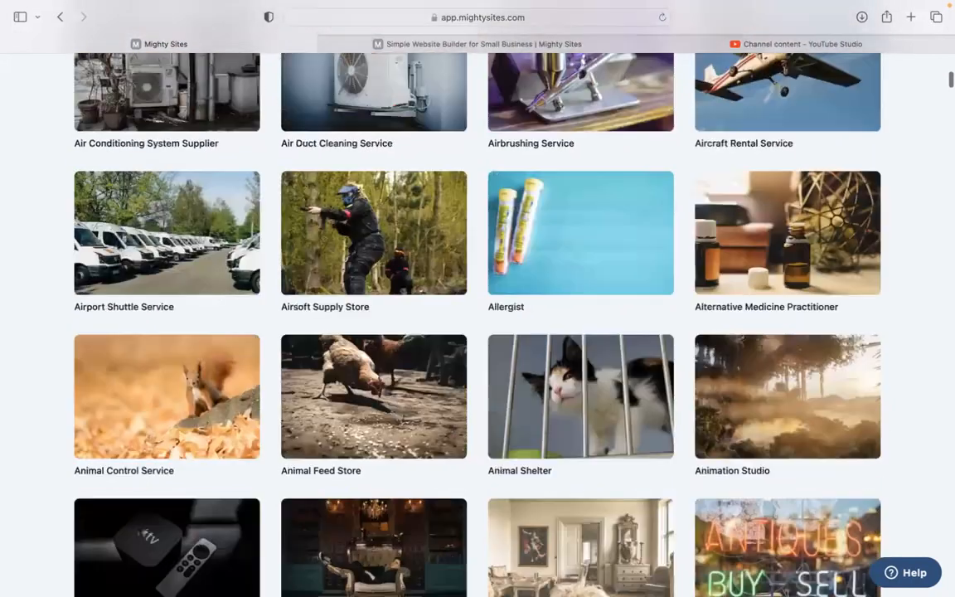
scroll(477, 323, up, 6)
scroll(478, 323, up, 10)
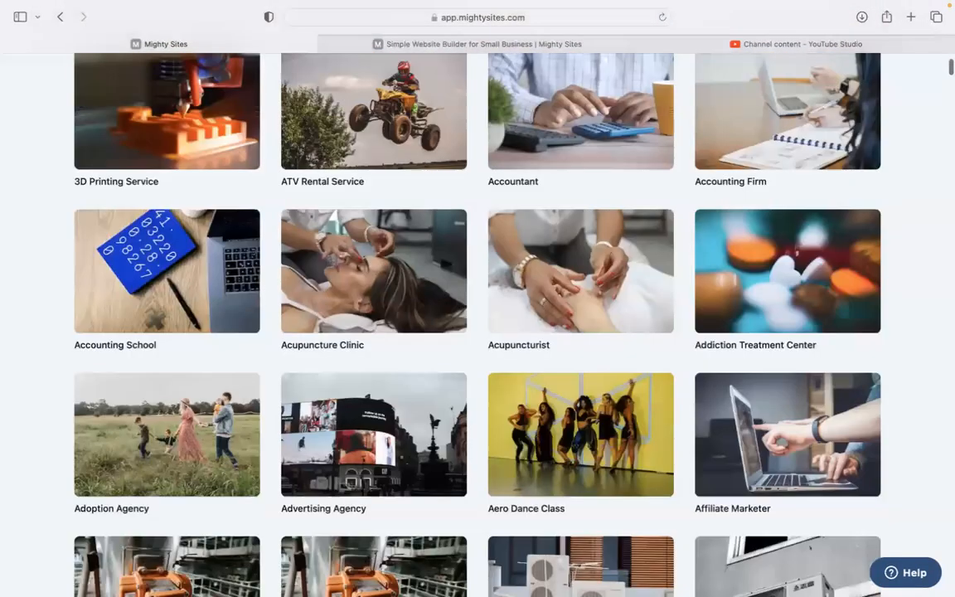
scroll(429, 231, up, 6)
click(422, 250)
text(p)
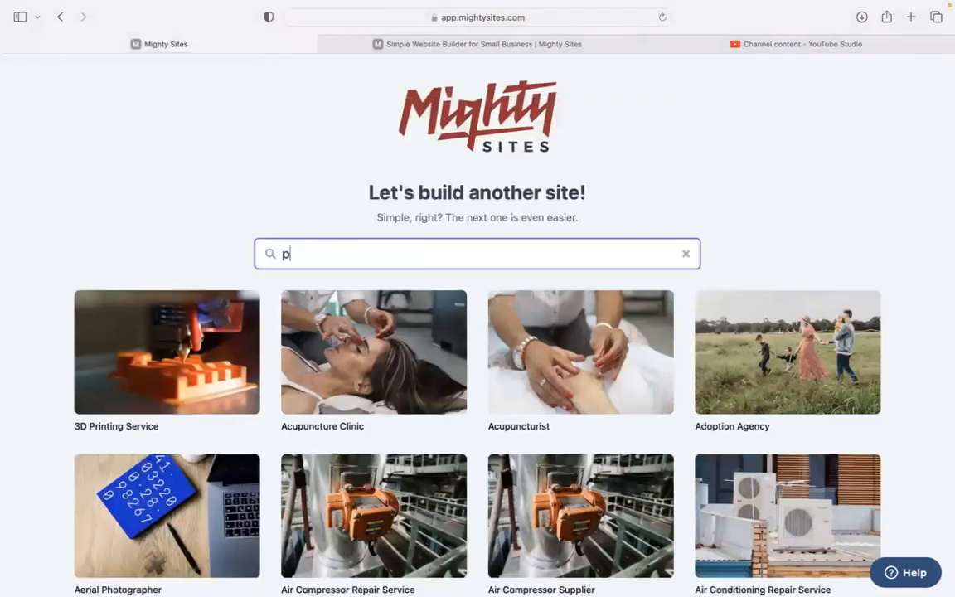
text(hoto b)
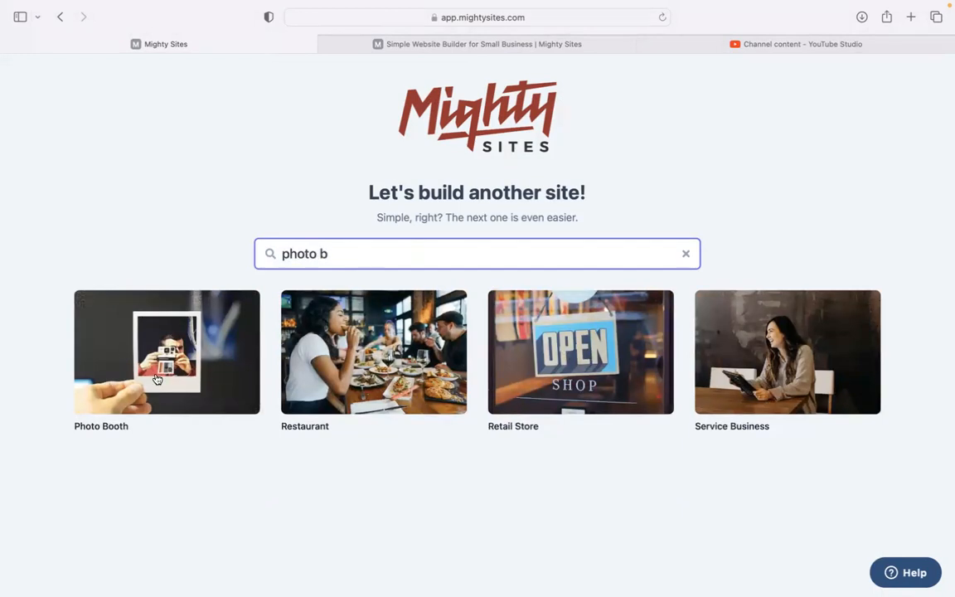
click(156, 379)
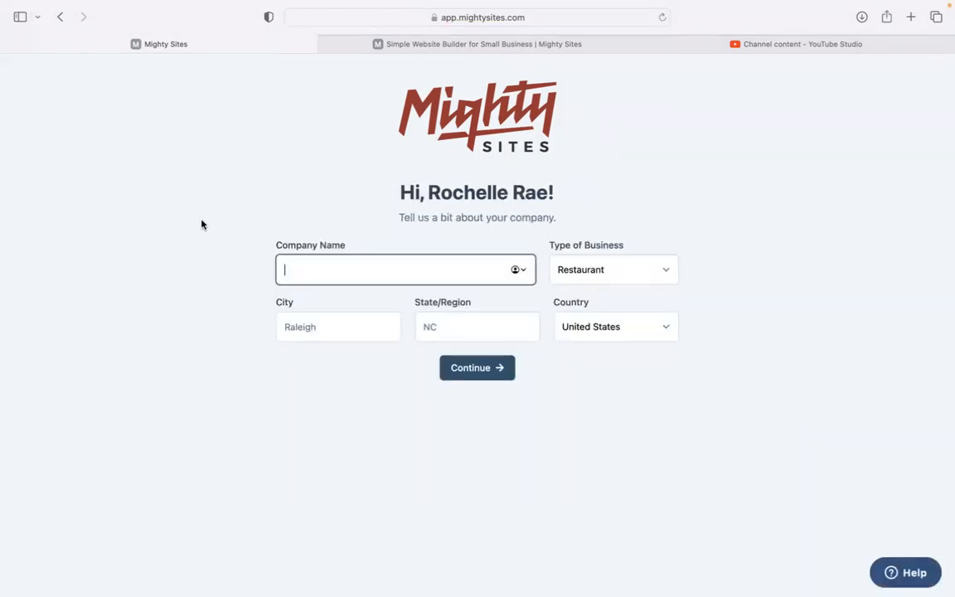
- Enter 'Say Cheese Photo Booth' as the company name
text(Say Cheese Photobooth)
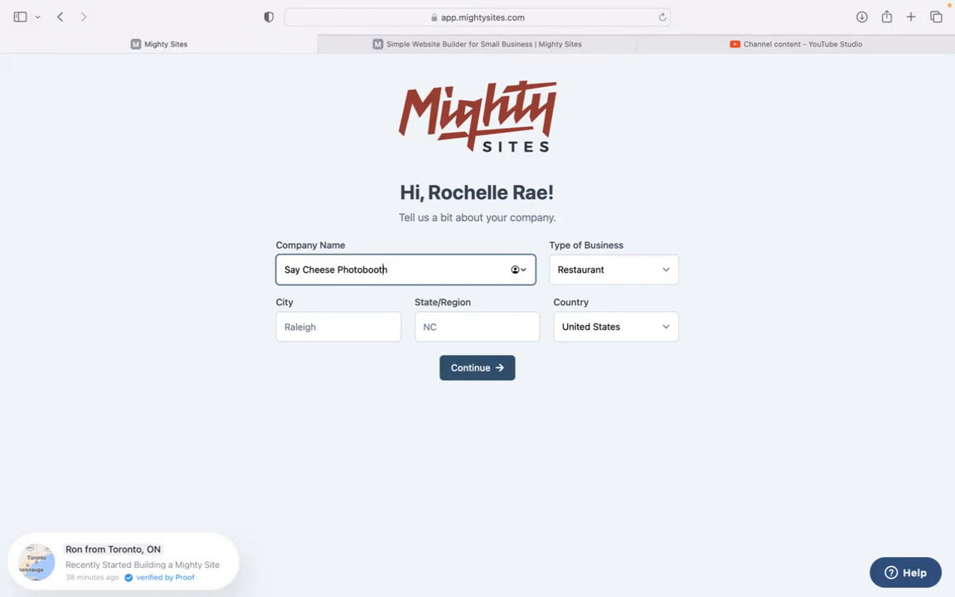
key(BackSpace)
text(B)
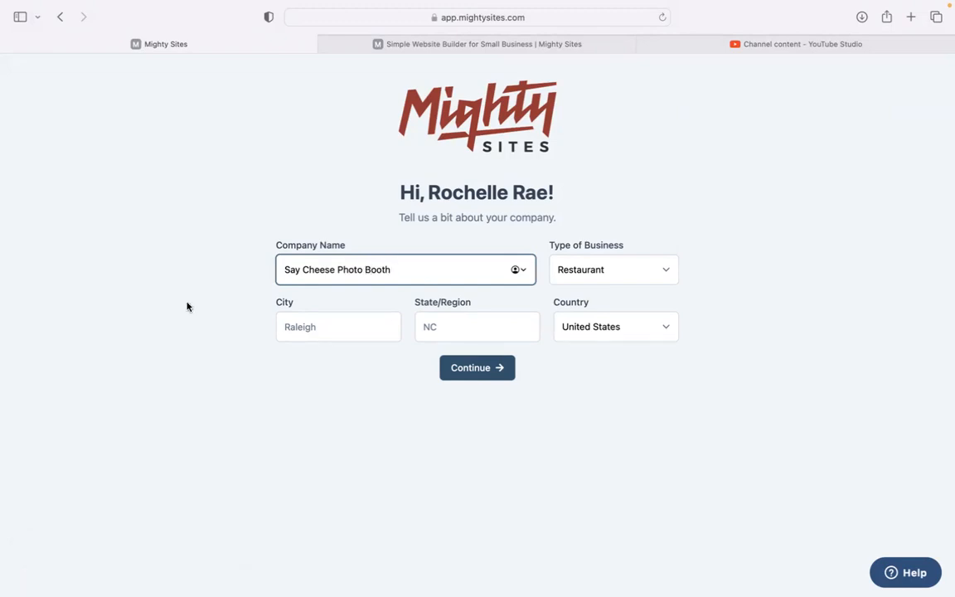
- Enter Denver, Colorado as the location, choose Service business type, and submit
click(345, 328)
text(Denver)
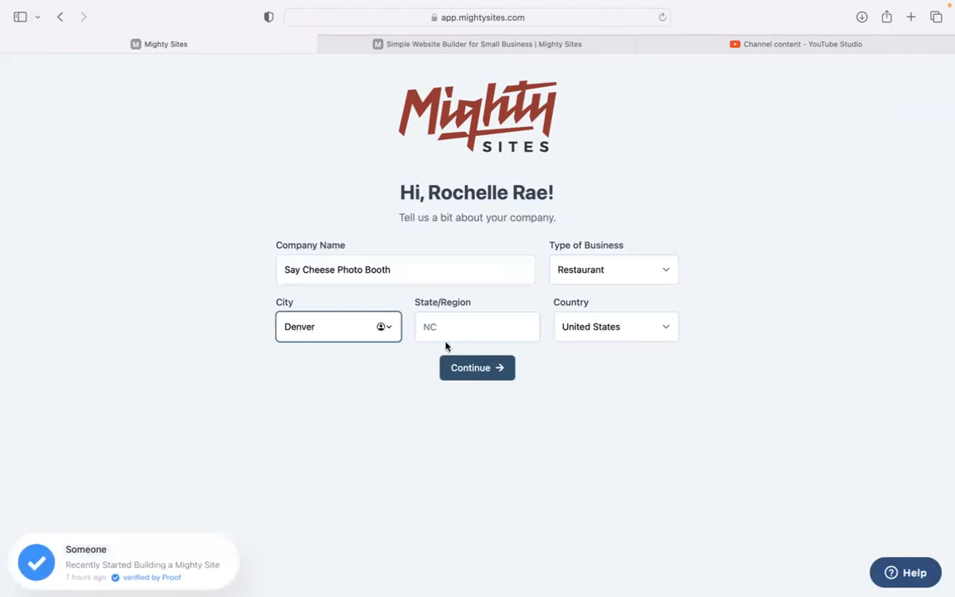
click(458, 333)
text(Coloradf)
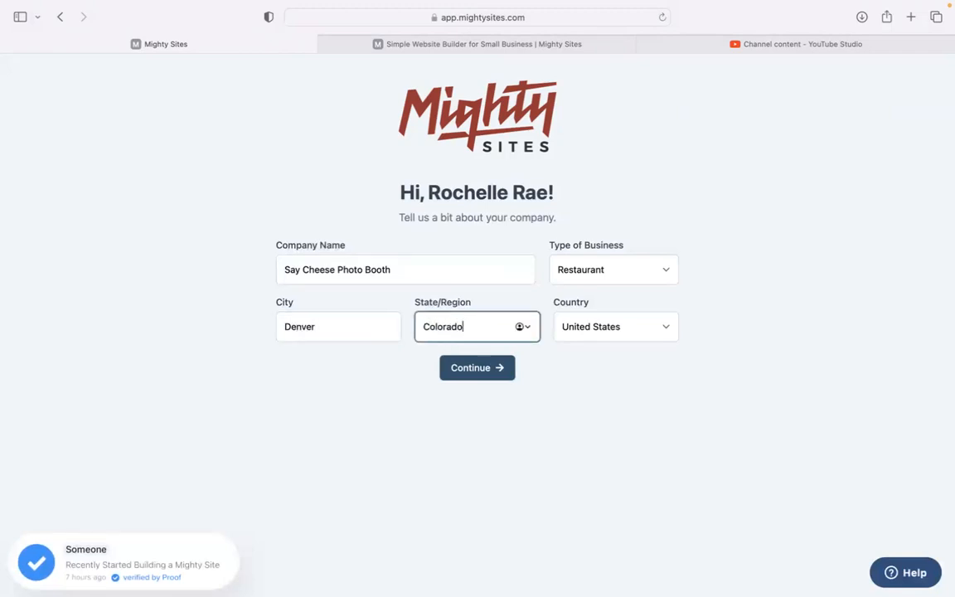
click(593, 273)
click(603, 297)
click(505, 372)
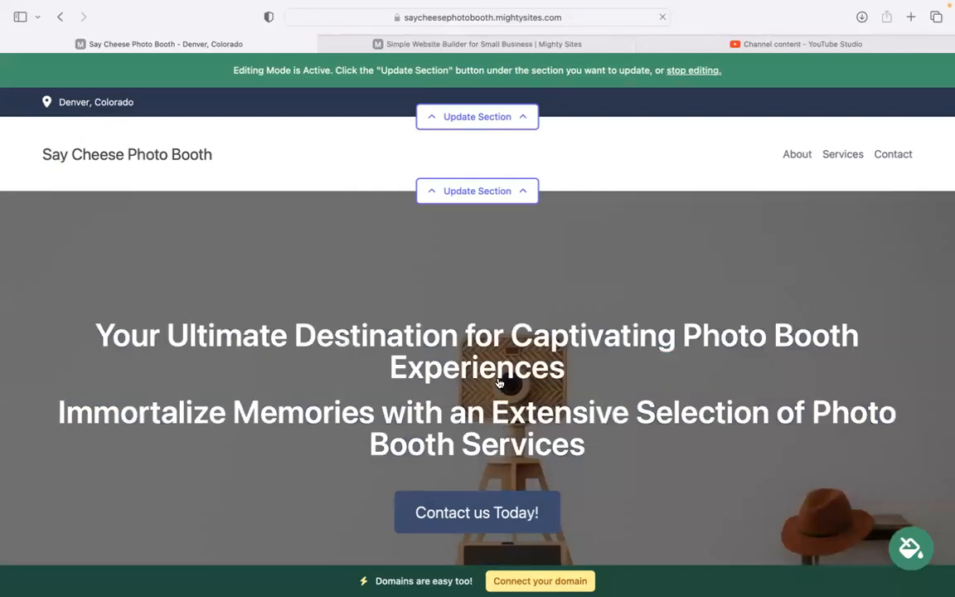
scroll(500, 382, down, 6)
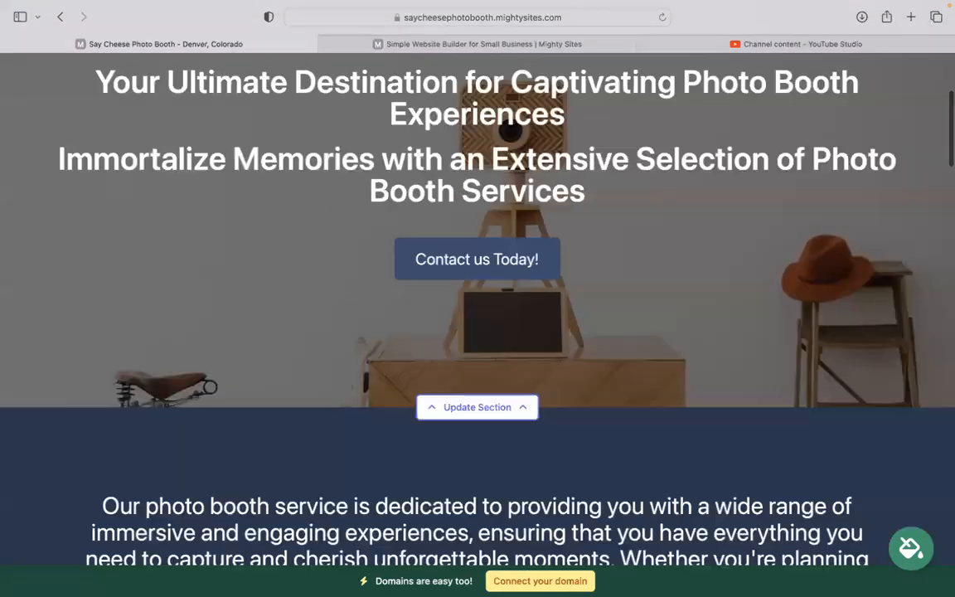
scroll(497, 378, down, 5)
scroll(95, 141, down, 1)
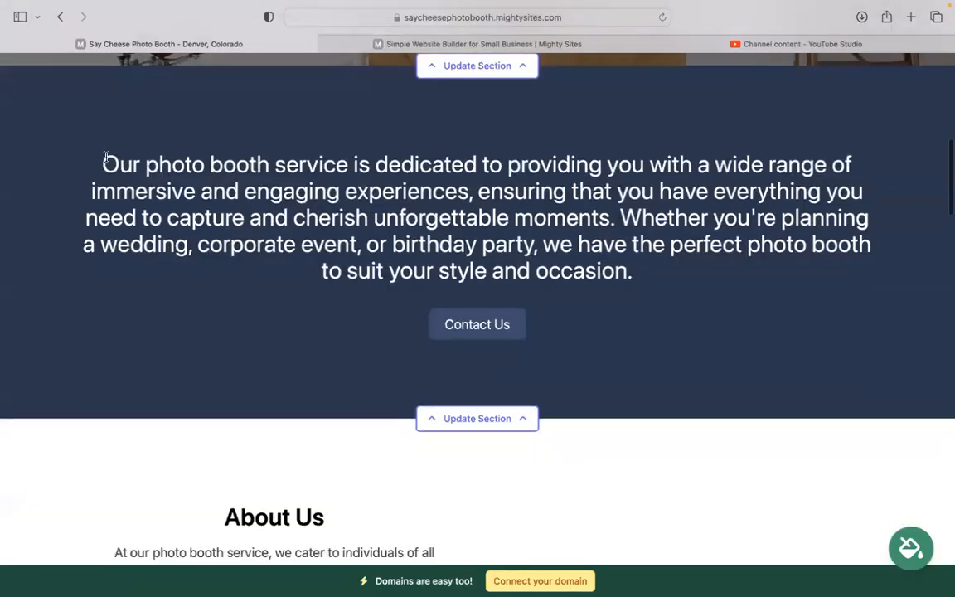
drag(100, 162, 660, 276)
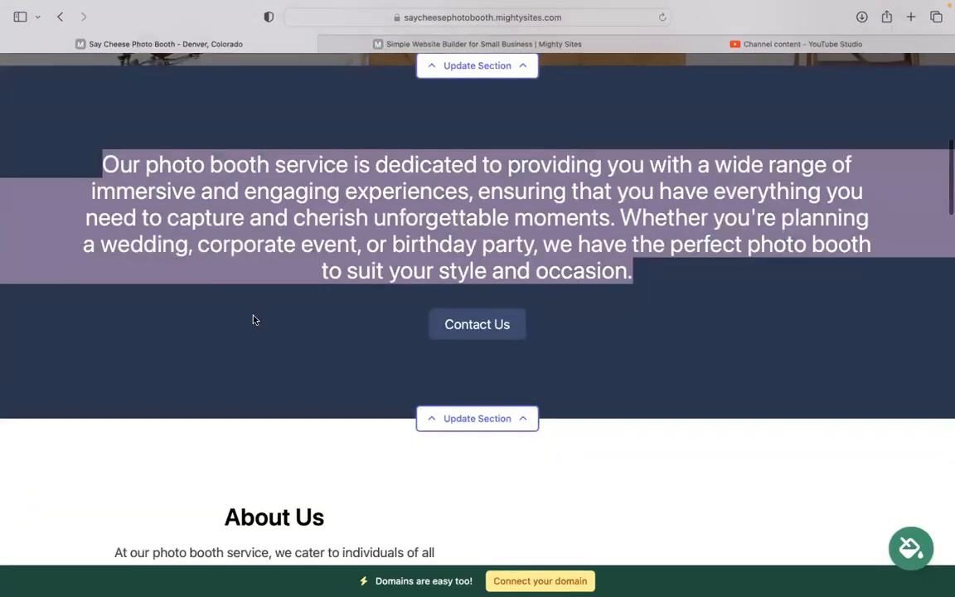
click(247, 356)
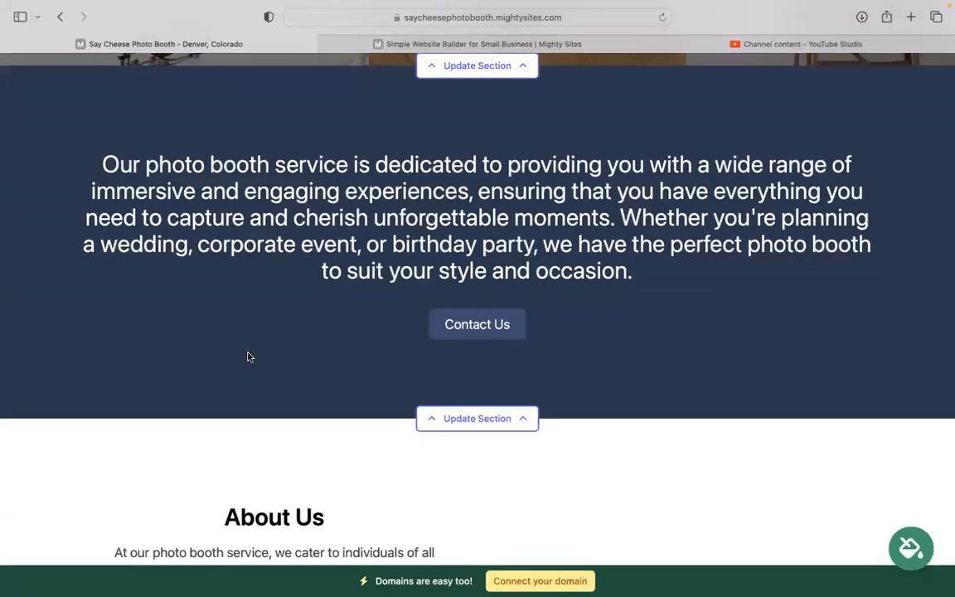
scroll(249, 357, down, 8)
scroll(497, 253, down, 2)
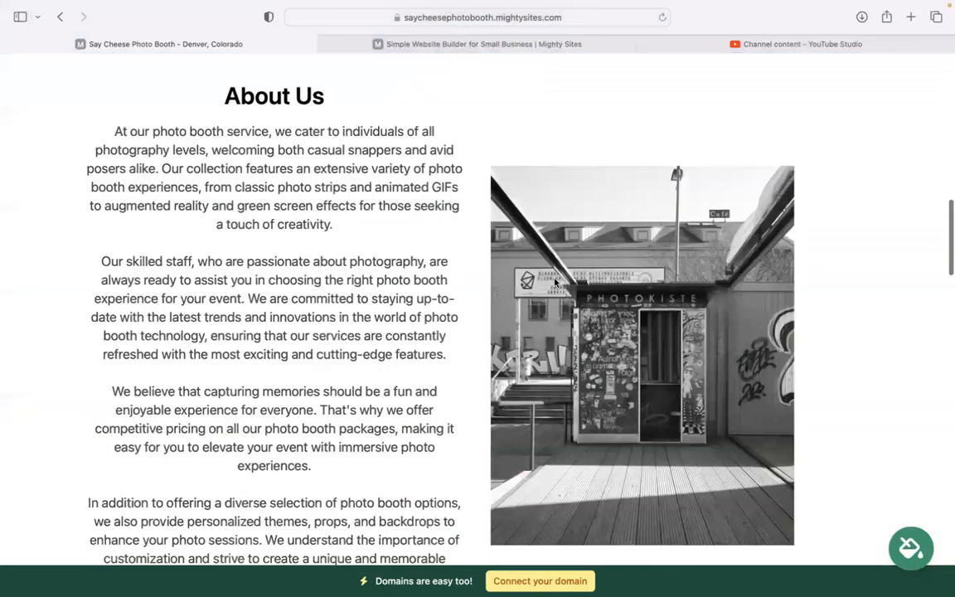
scroll(457, 260, down, 1)
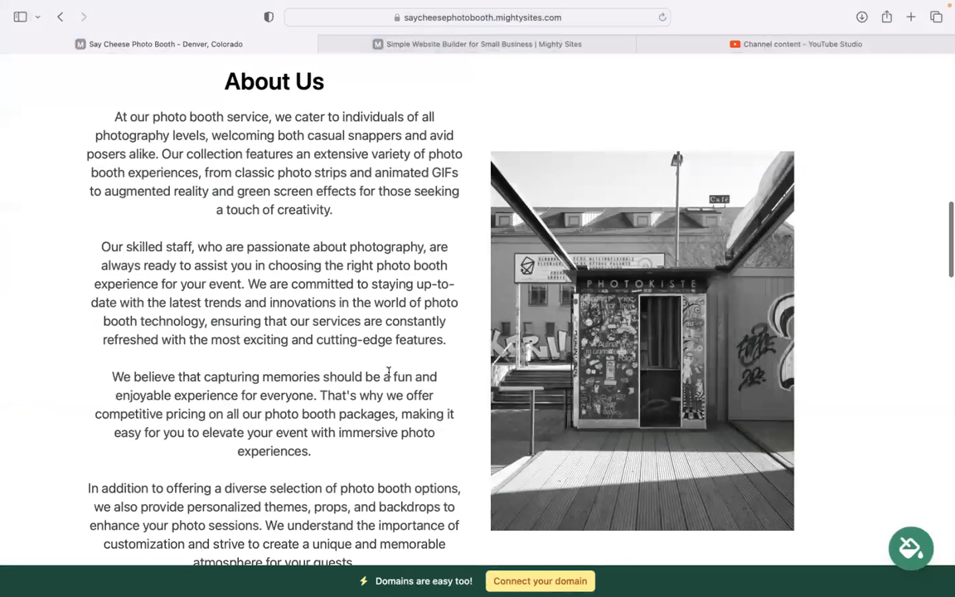
scroll(349, 335, down, 10)
scroll(893, 403, down, 1)
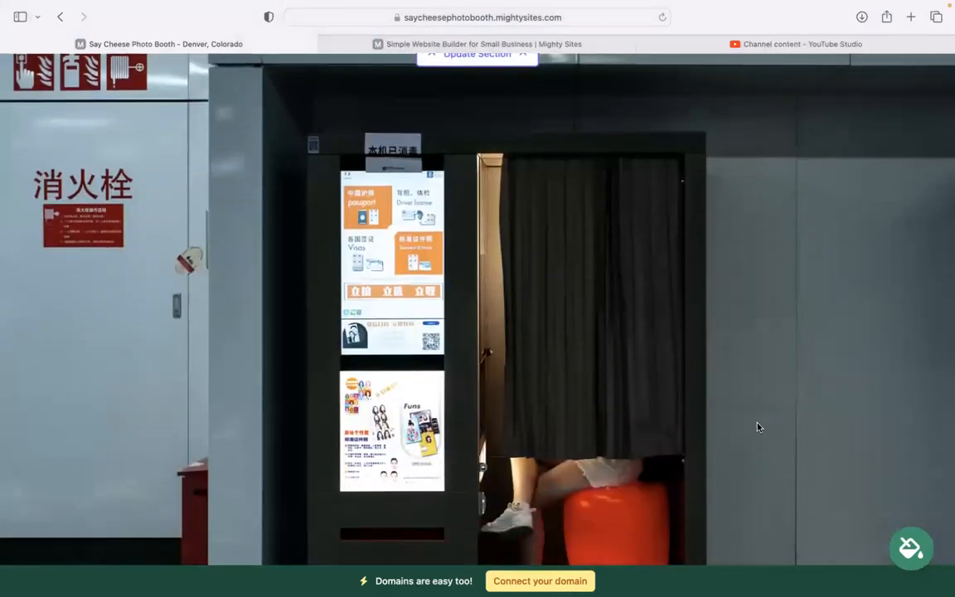
scroll(757, 428, down, 5)
scroll(478, 332, down, 2)
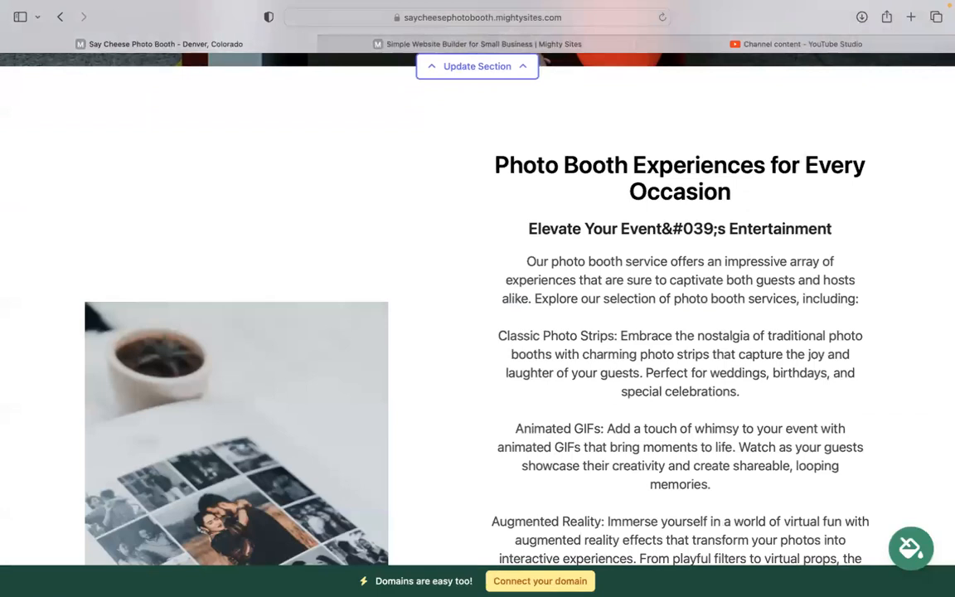
scroll(477, 332, down, 2)
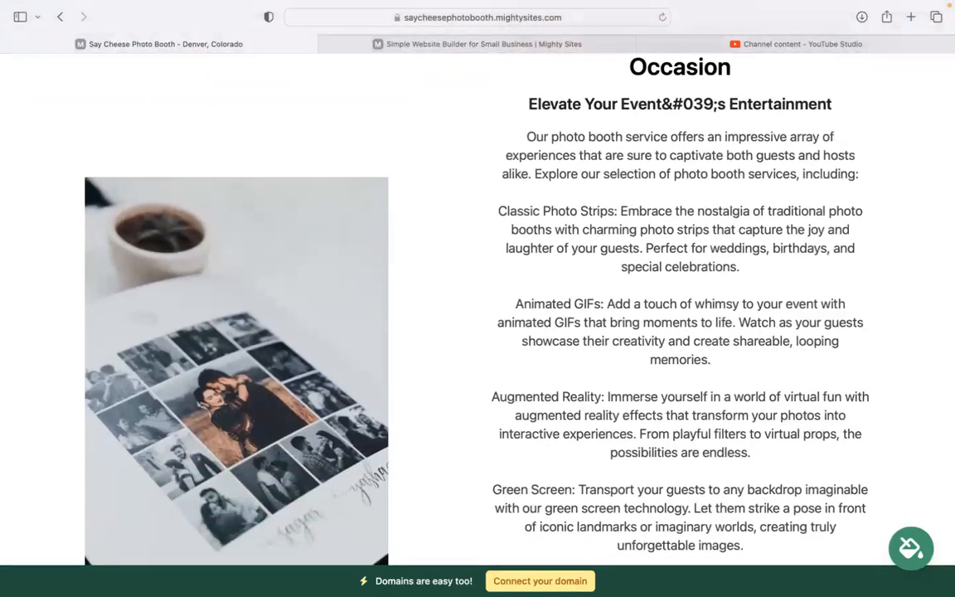
drag(526, 137, 743, 546)
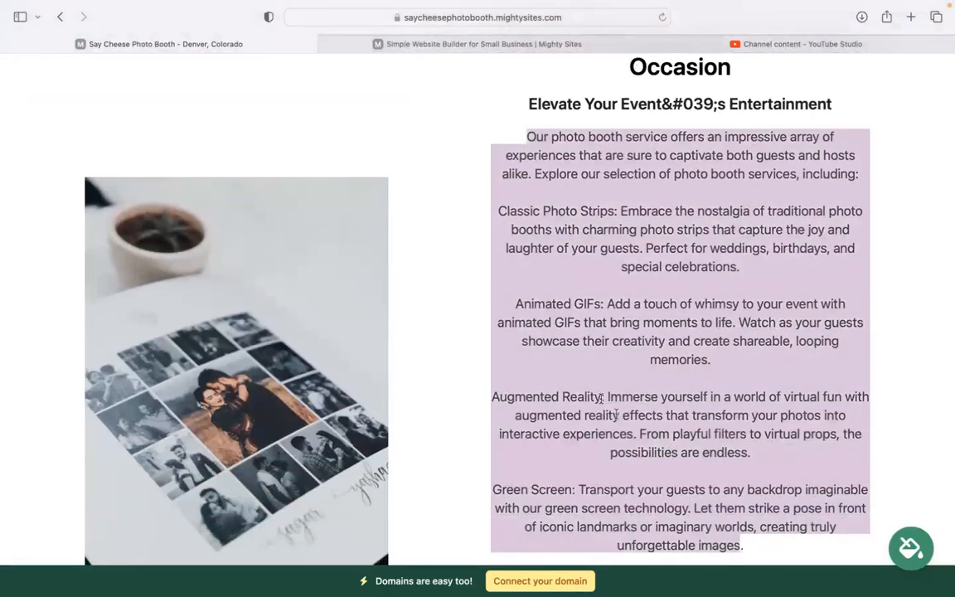
click(672, 243)
scroll(672, 242, down, 5)
scroll(478, 282, down, 5)
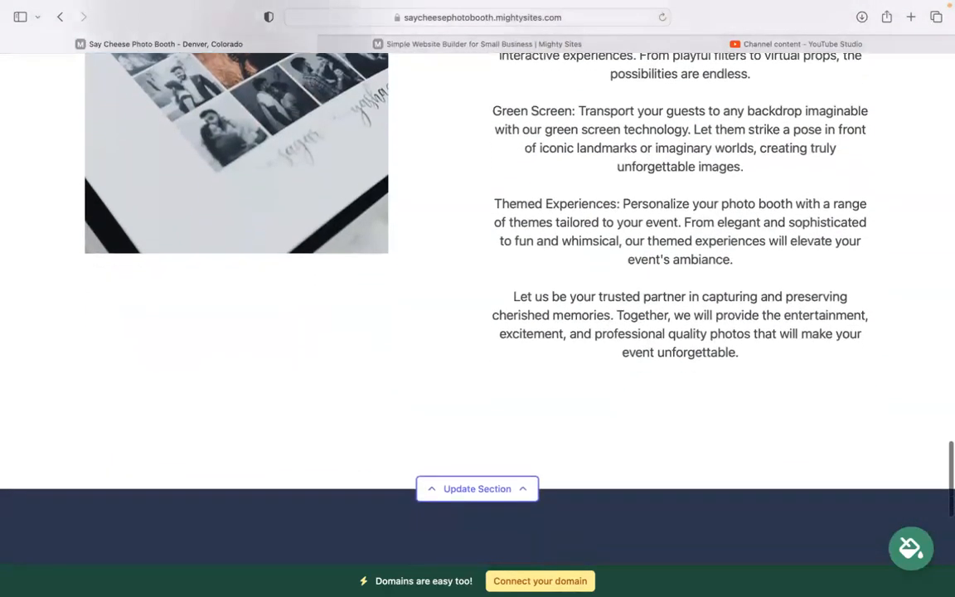
scroll(478, 315, up, 10)
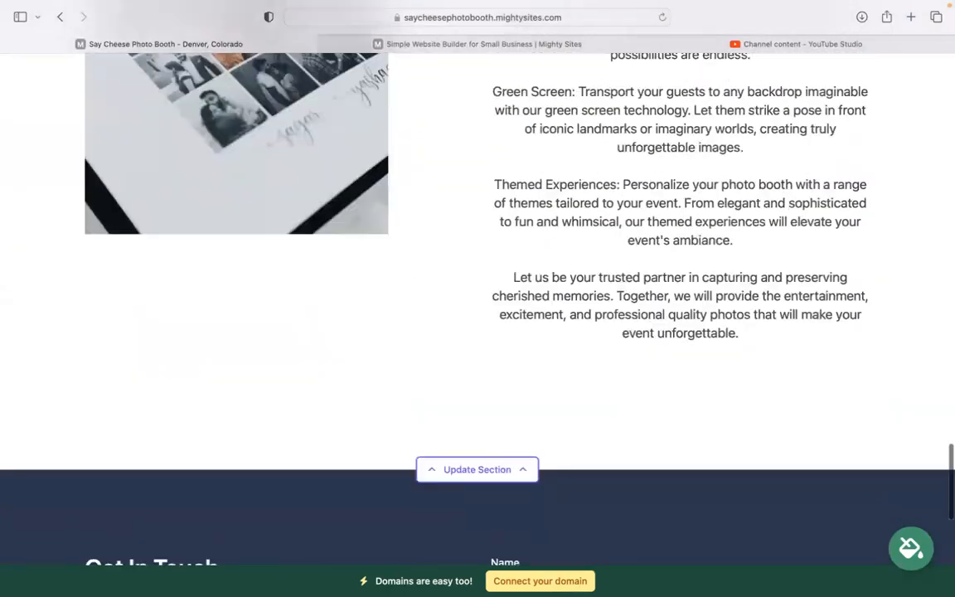
scroll(478, 315, up, 10)
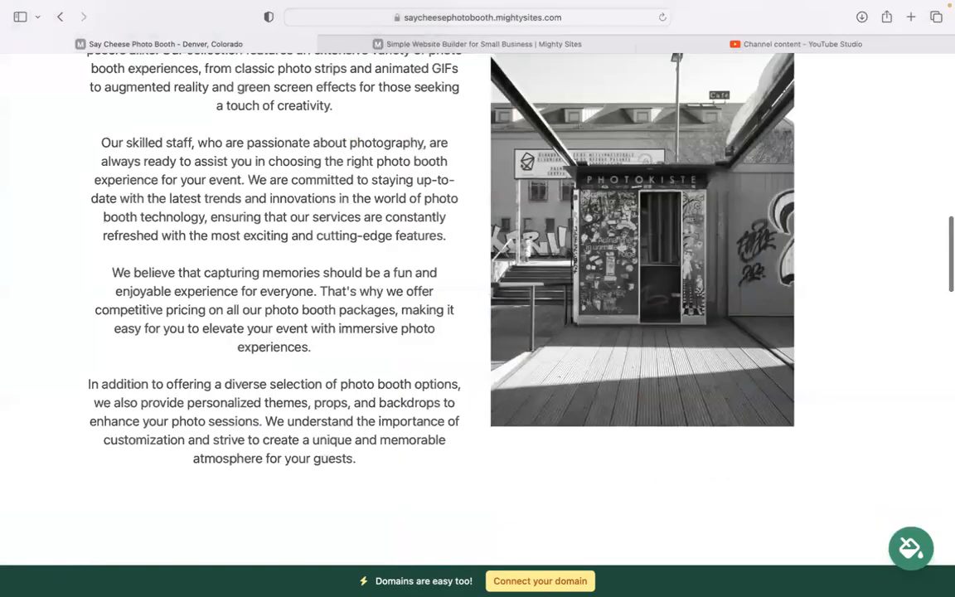
scroll(626, 316, up, 15)
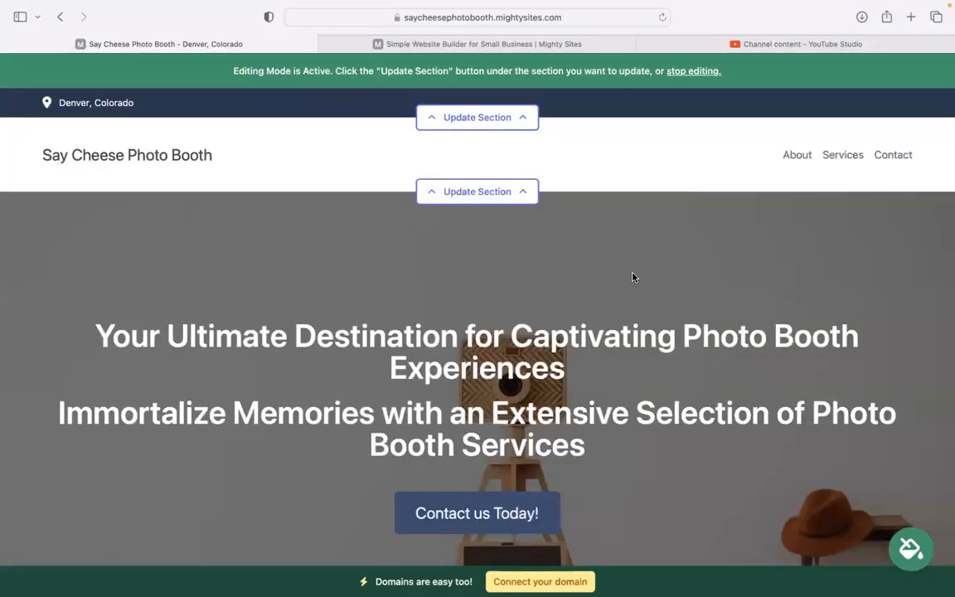
- Enter the business email, show it on the site, and add the phone number
click(513, 129)
click(529, 220)
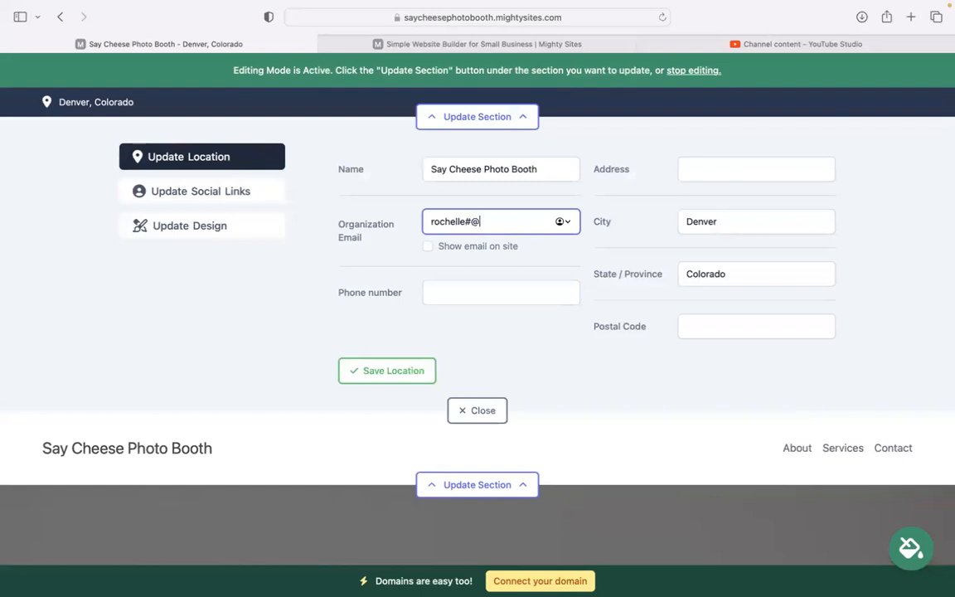
click(428, 246)
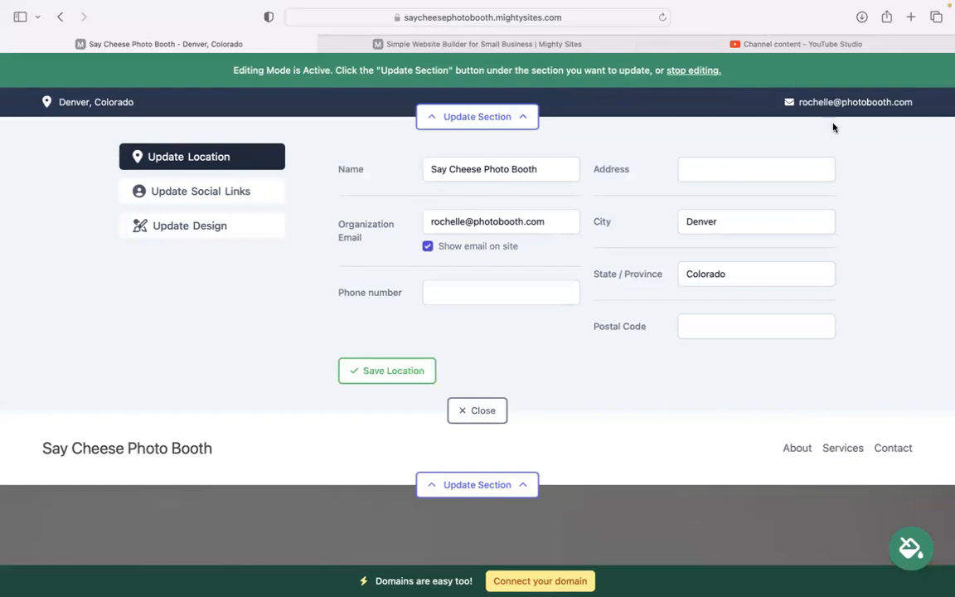
click(497, 296)
text(454-39393)
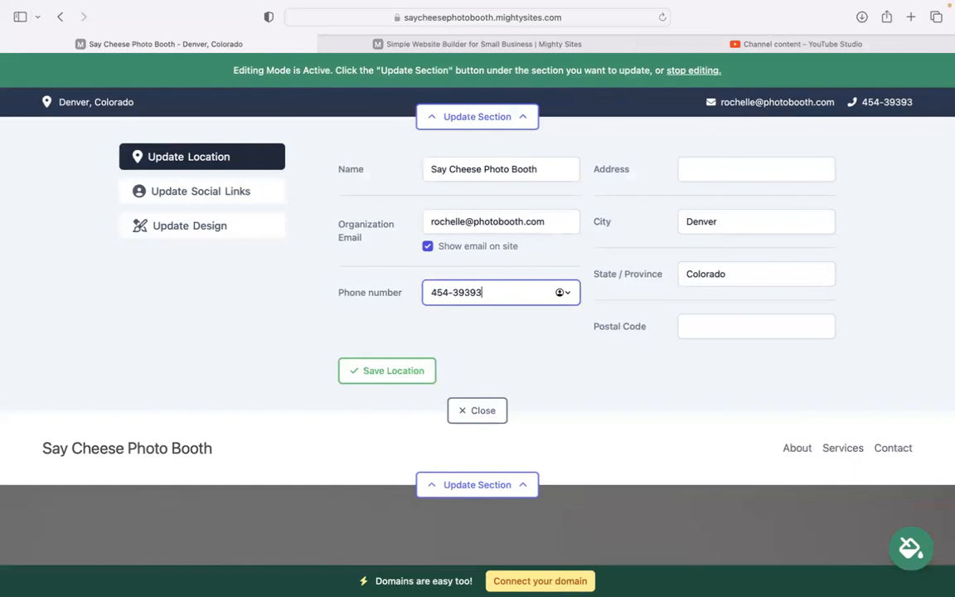
- Add the street address and postal code and save the location details
click(740, 165)
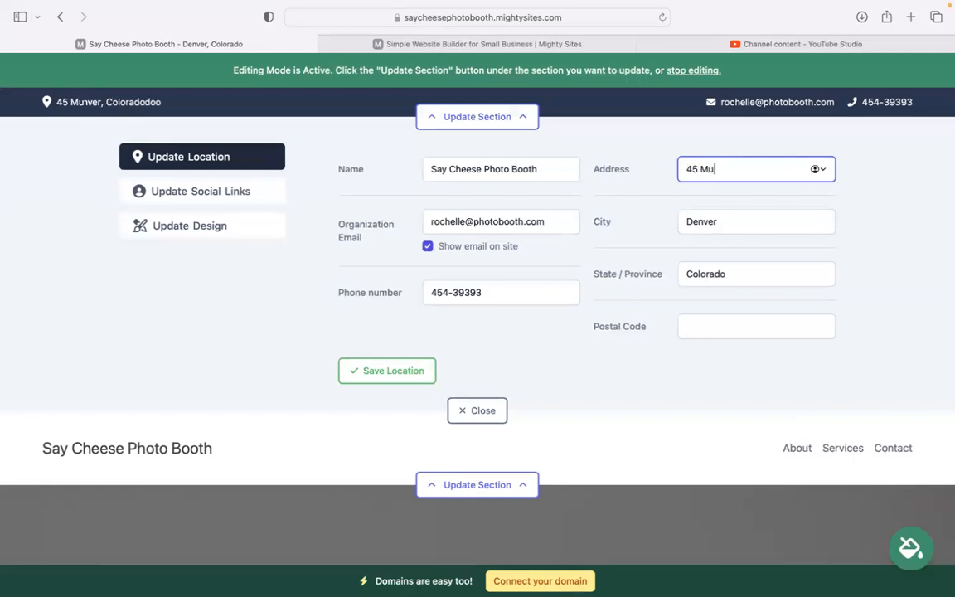
click(746, 324)
text(495844)
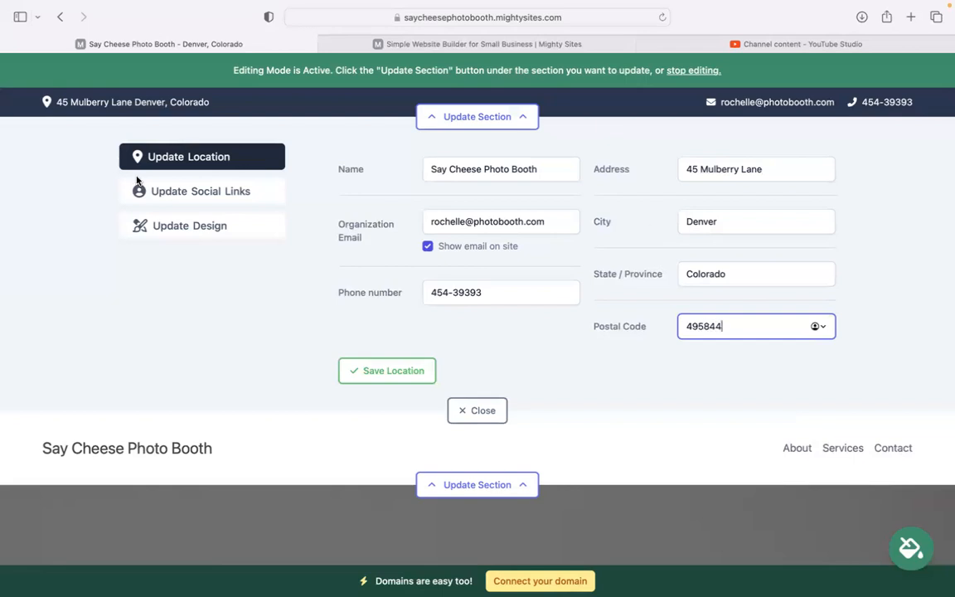
click(415, 370)
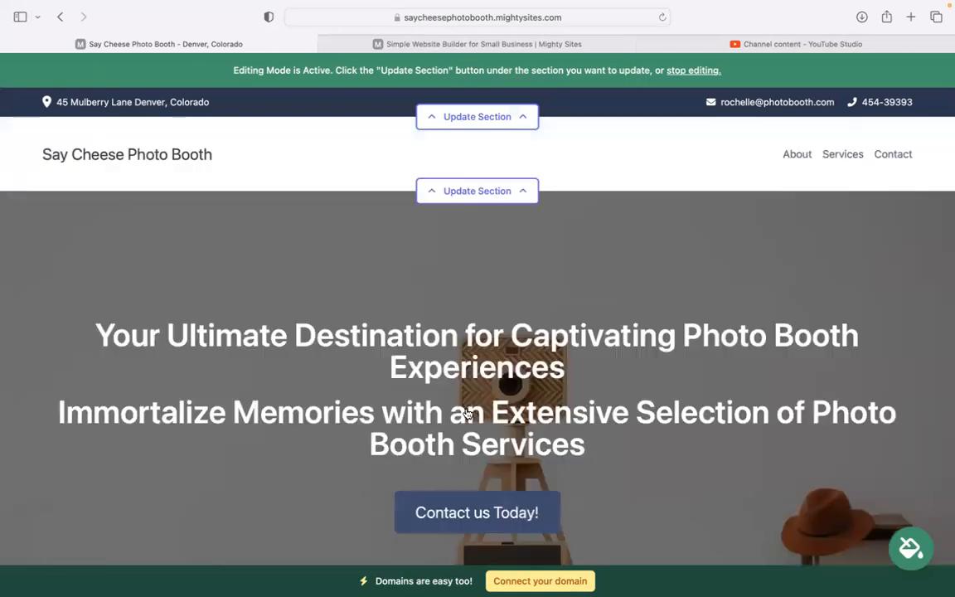
click(452, 116)
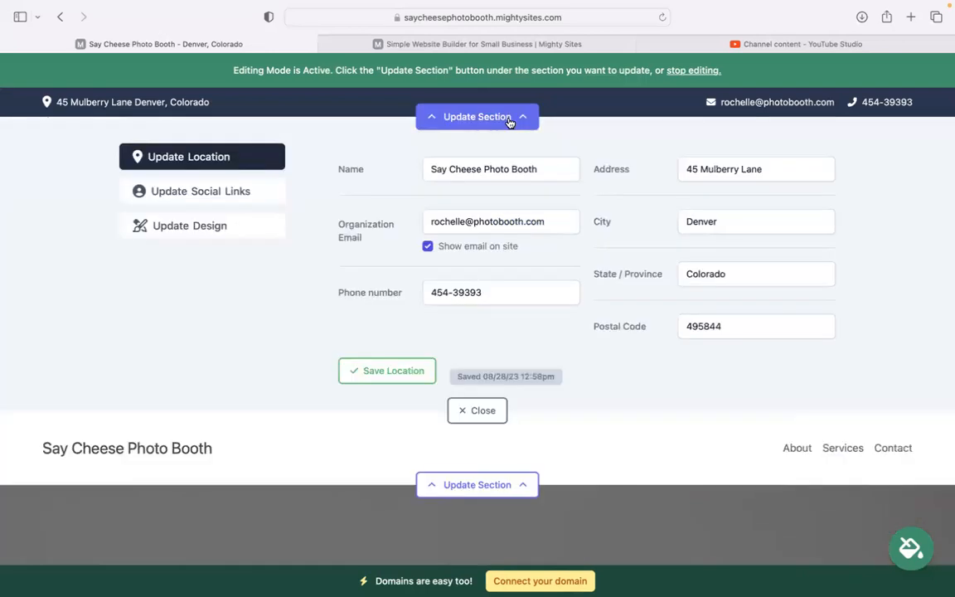
- Add the Instagram and Twitter social links and save them
click(233, 199)
click(454, 170)
text(mighty sites)
click(395, 186)
click(437, 218)
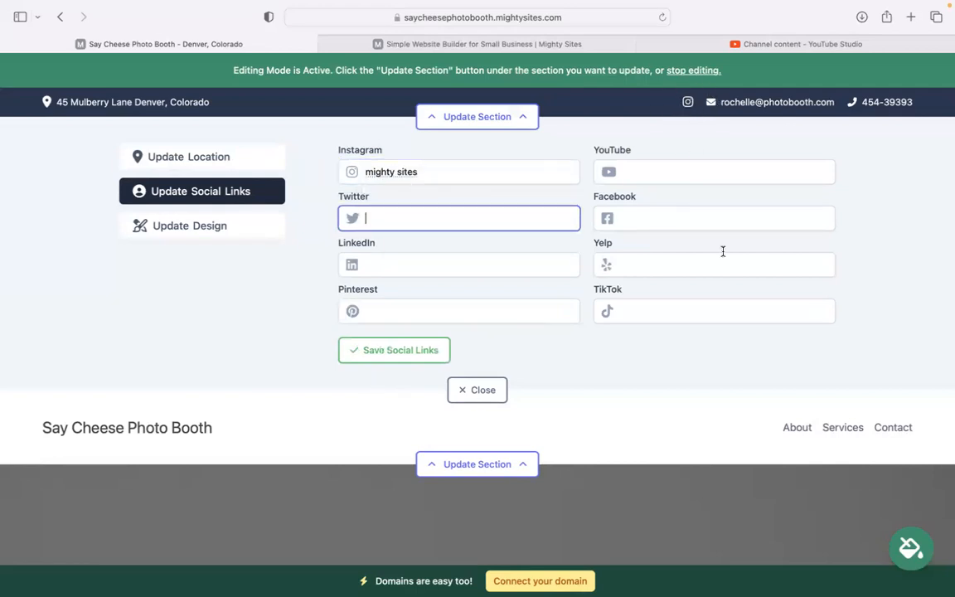
text(might)
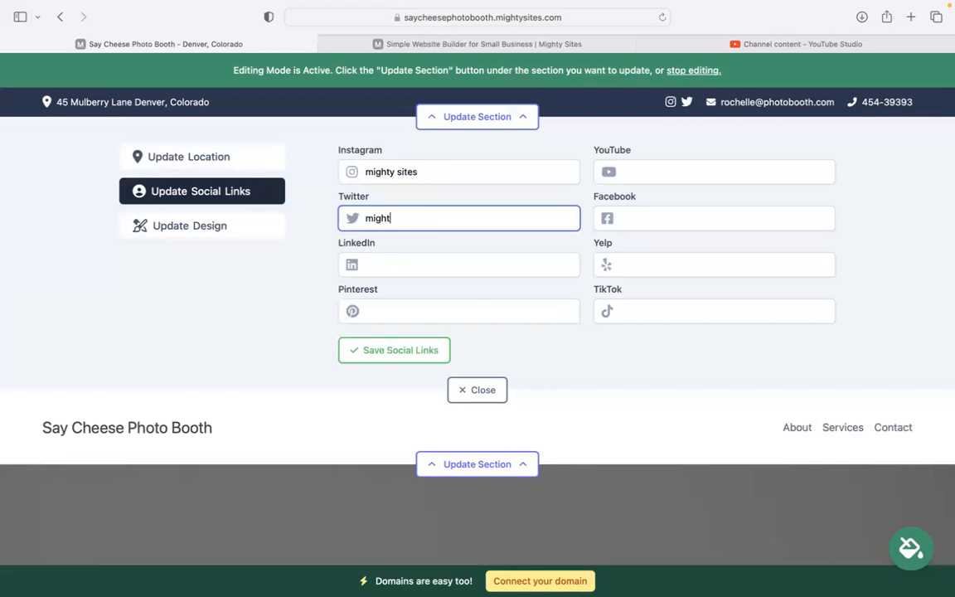
click(353, 348)
click(462, 390)
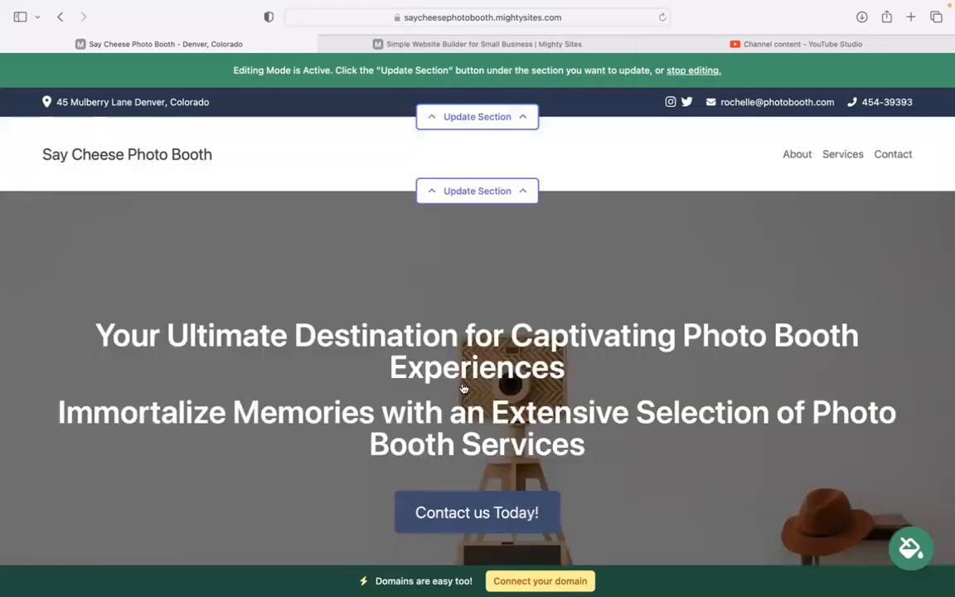
click(492, 190)
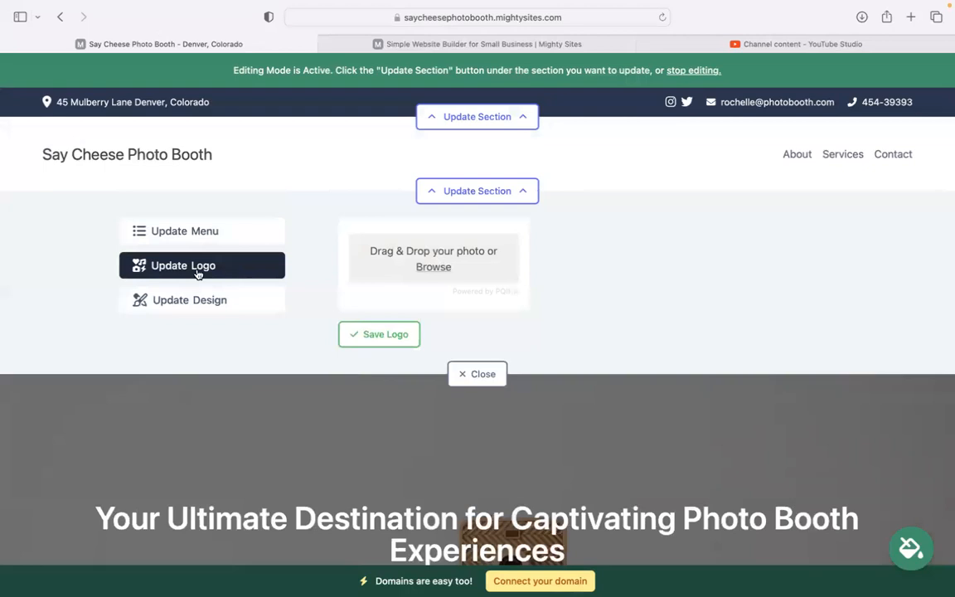
- Upload the Mighty Sites logo PNG, save it as the header logo, and enlarge it twice
click(434, 267)
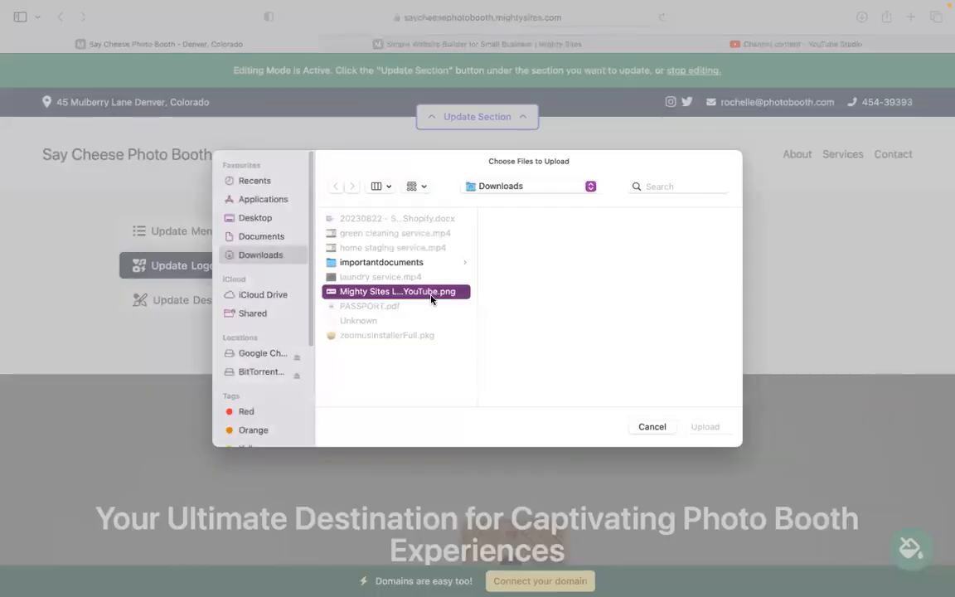
click(431, 292)
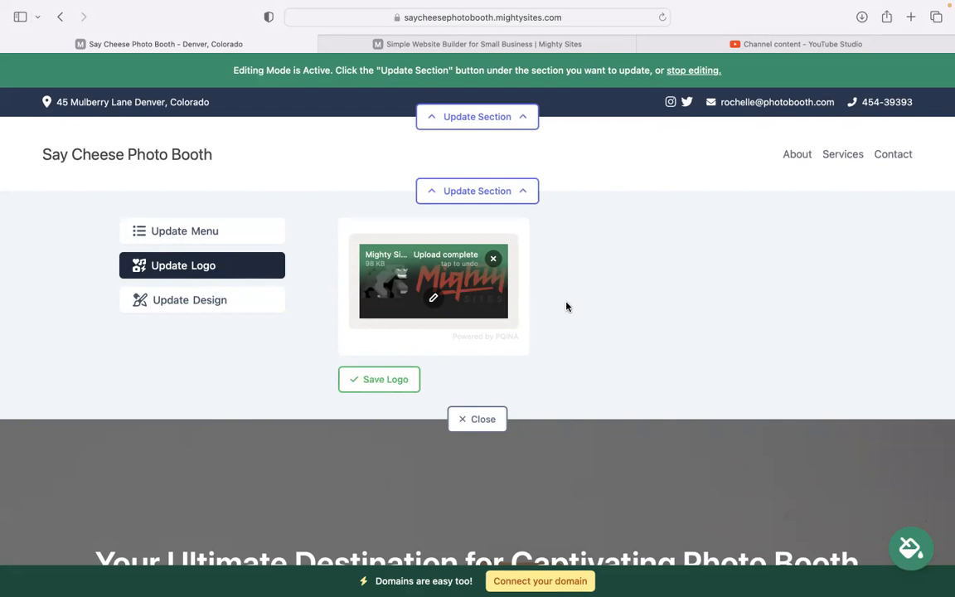
click(434, 300)
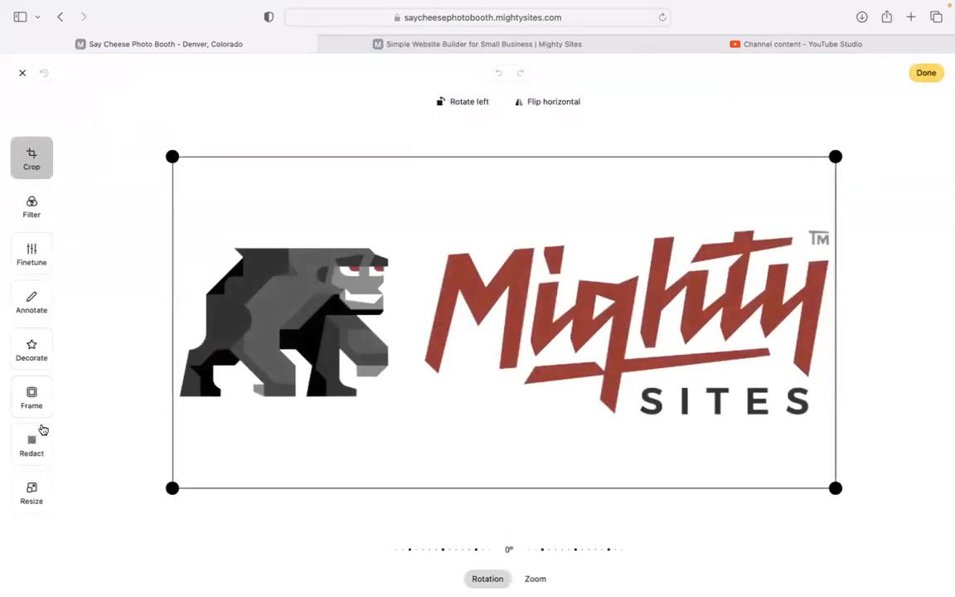
click(926, 72)
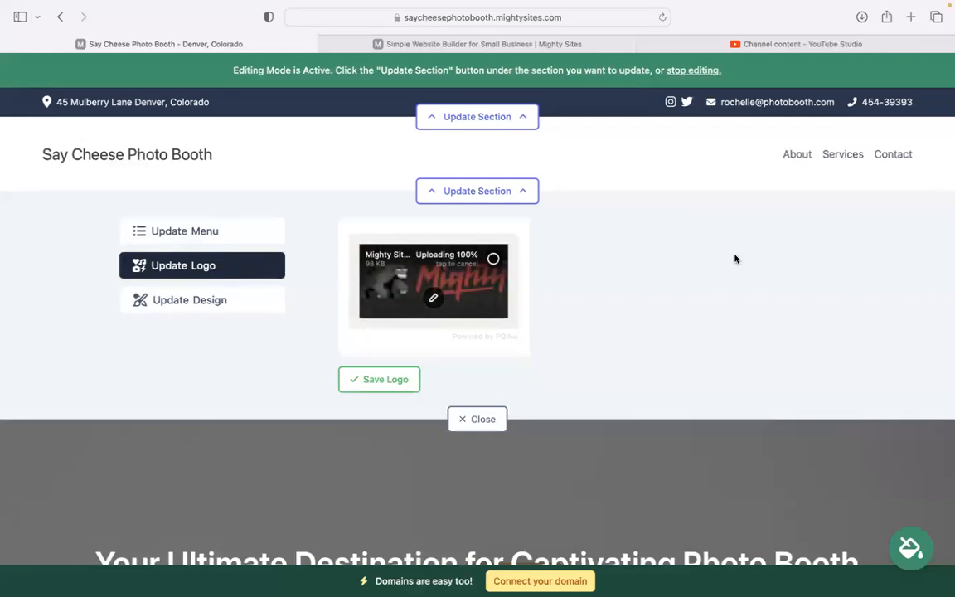
click(393, 387)
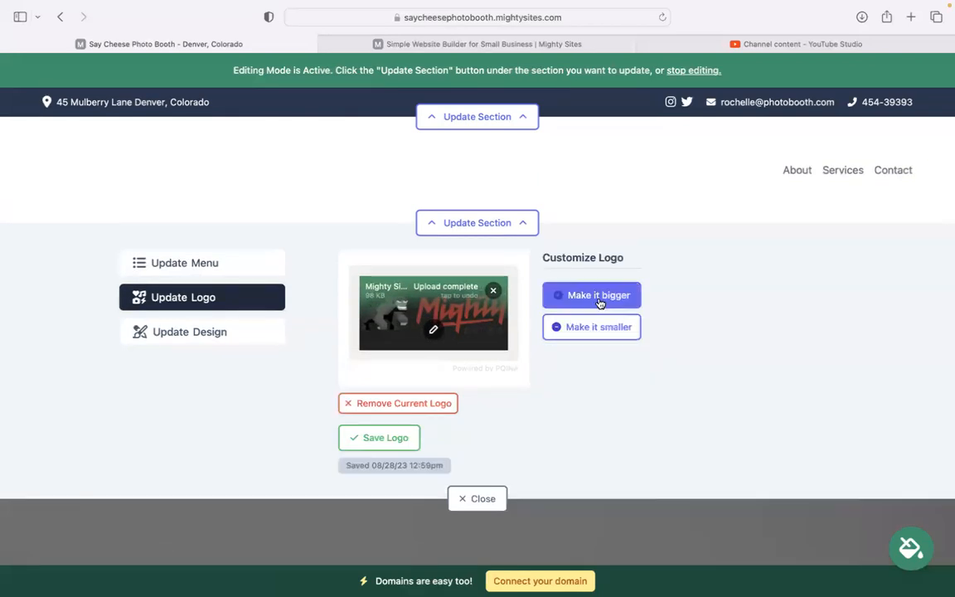
click(620, 328)
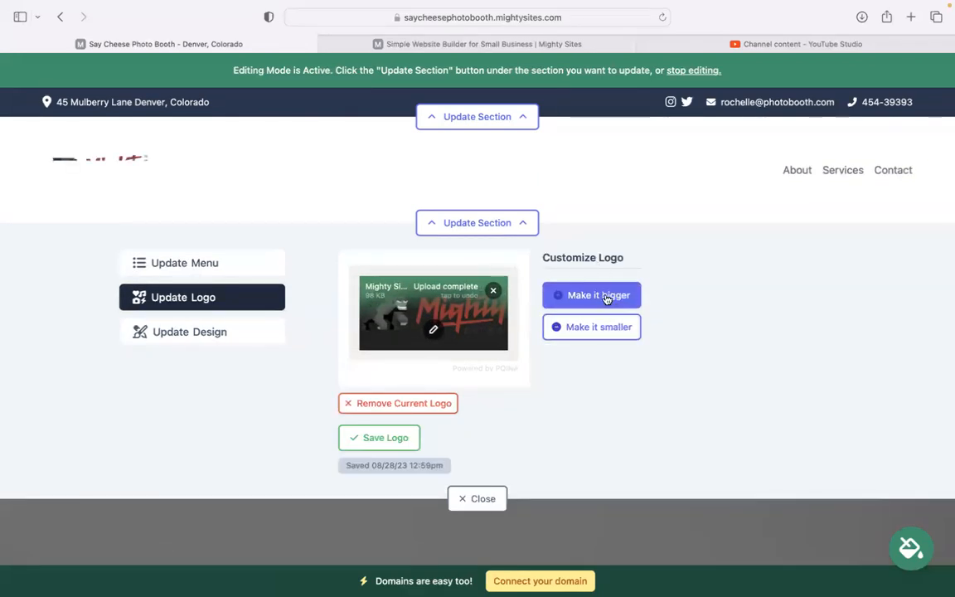
click(606, 297)
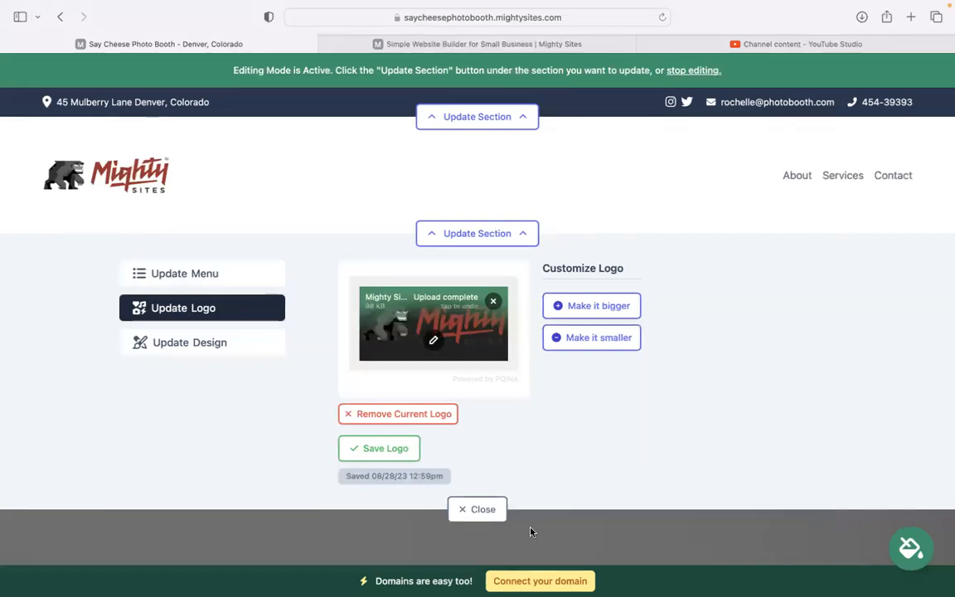
- Close the logo panel, try slate grey, then apply and save a blue colour theme
click(486, 507)
scroll(495, 511, down, 2)
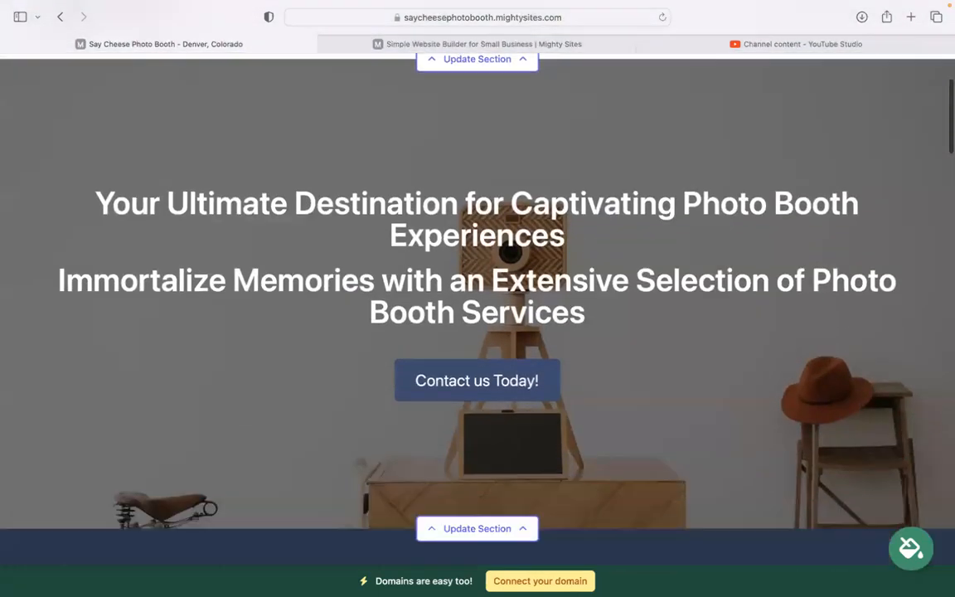
scroll(559, 503, down, 3)
scroll(442, 224, down, 1)
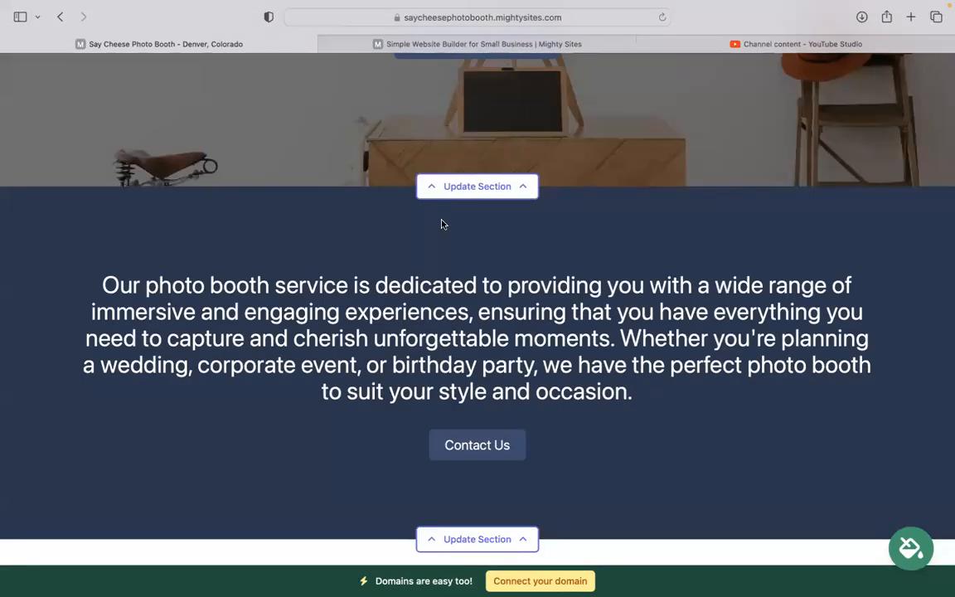
click(911, 548)
click(345, 460)
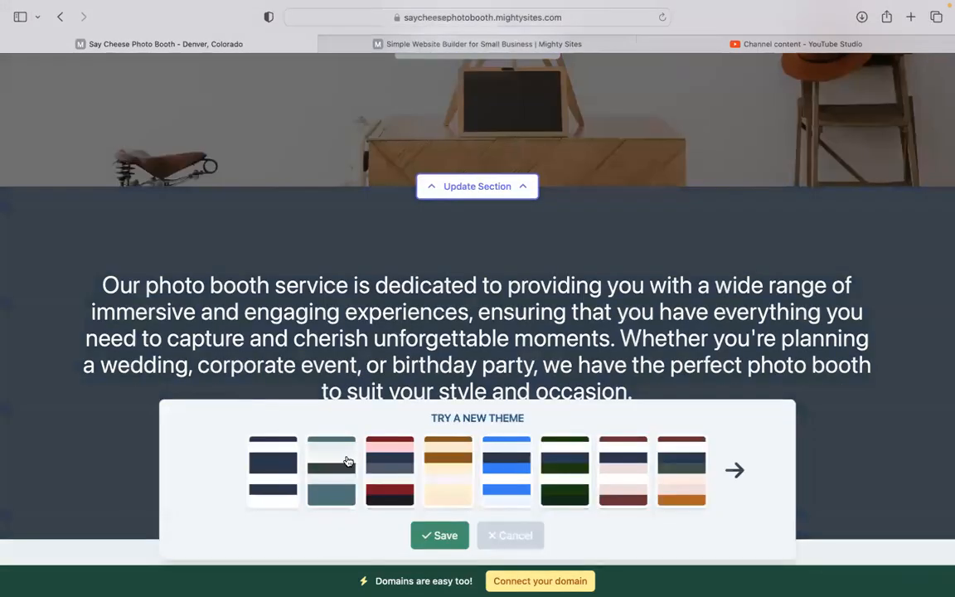
click(736, 470)
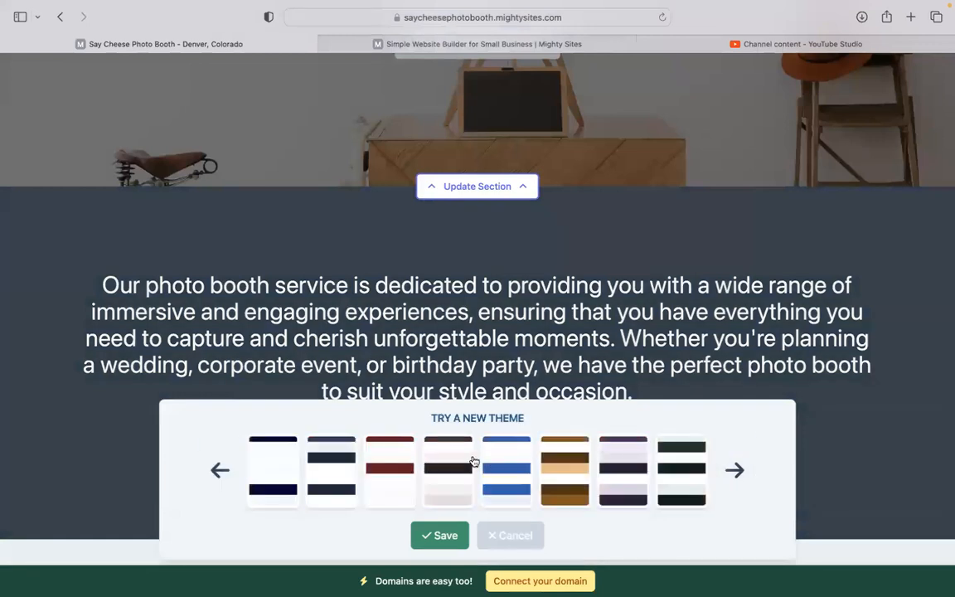
click(499, 469)
click(430, 544)
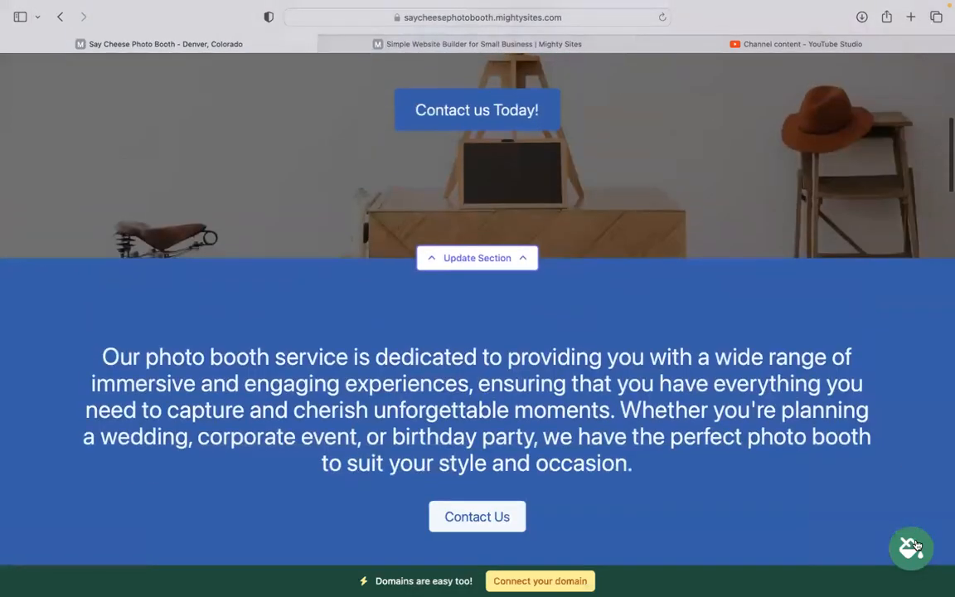
- Page through more themes, preview pink-and-brown, then save the magenta theme
click(912, 540)
click(734, 471)
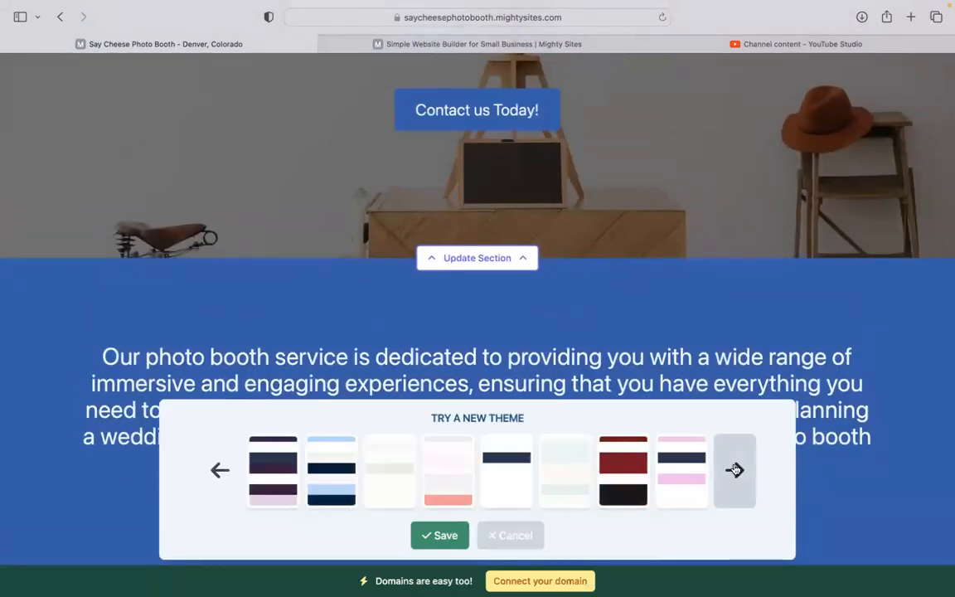
click(735, 471)
click(735, 471)
click(735, 470)
click(735, 470)
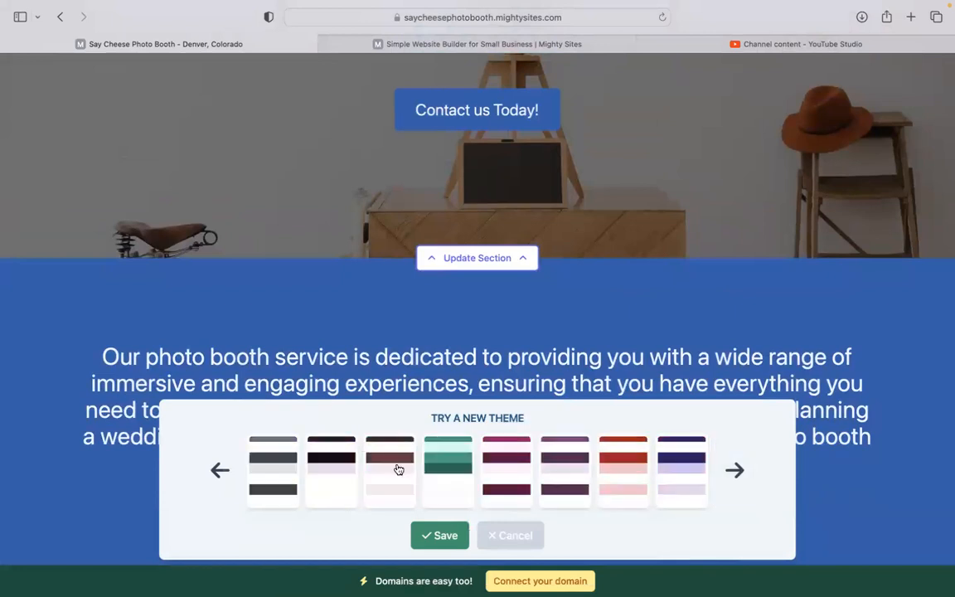
click(396, 469)
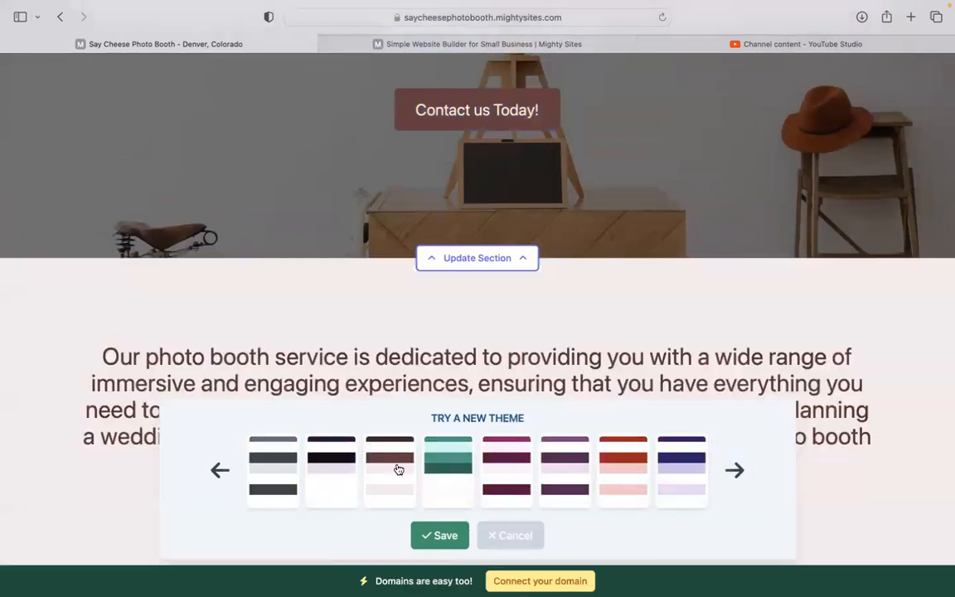
click(486, 483)
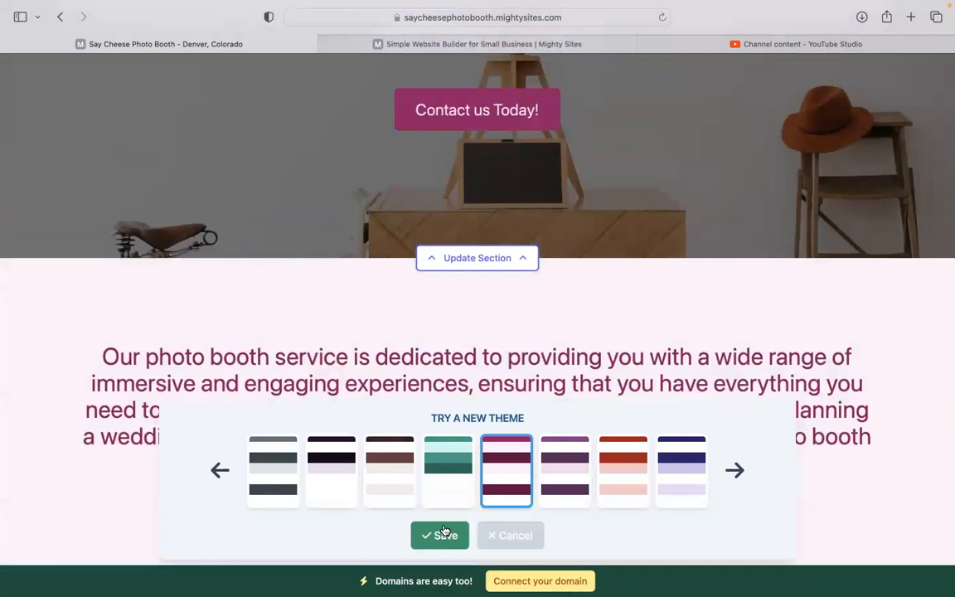
click(443, 531)
- Open the hero section's editing panel and view its layout and colour options
scroll(446, 530, up, 5)
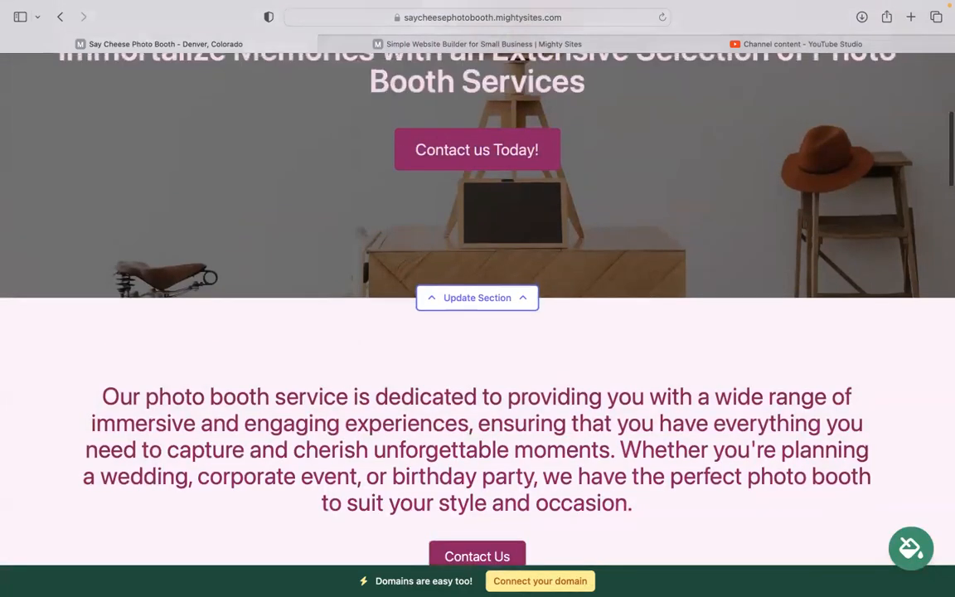
scroll(478, 299, up, 2)
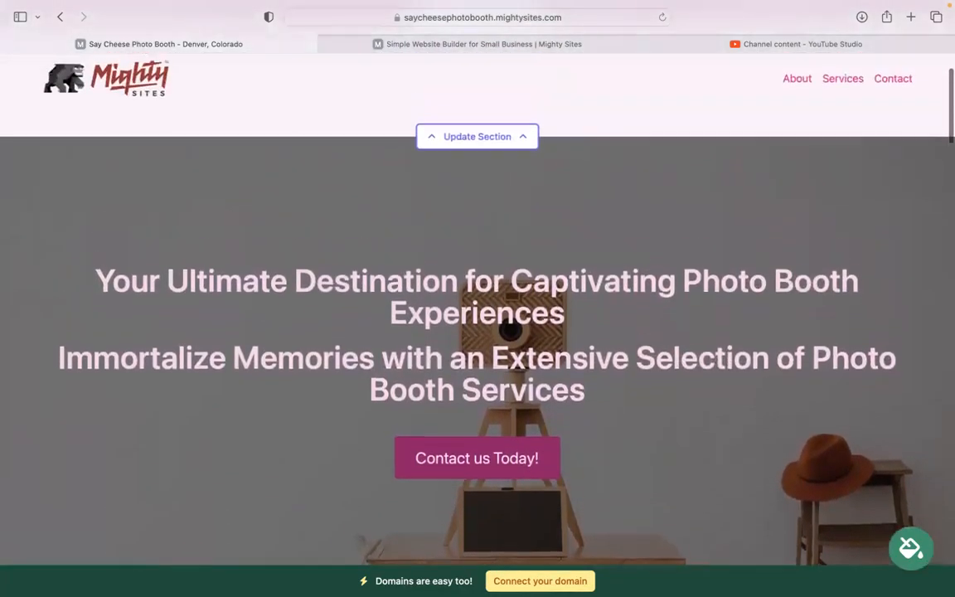
scroll(478, 299, down, 4)
scroll(524, 341, down, 3)
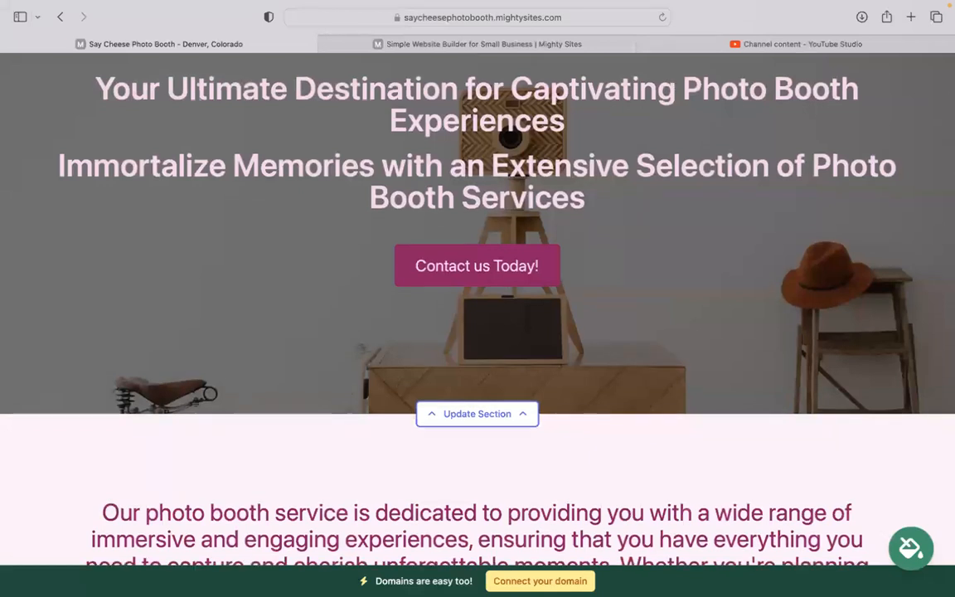
click(477, 323)
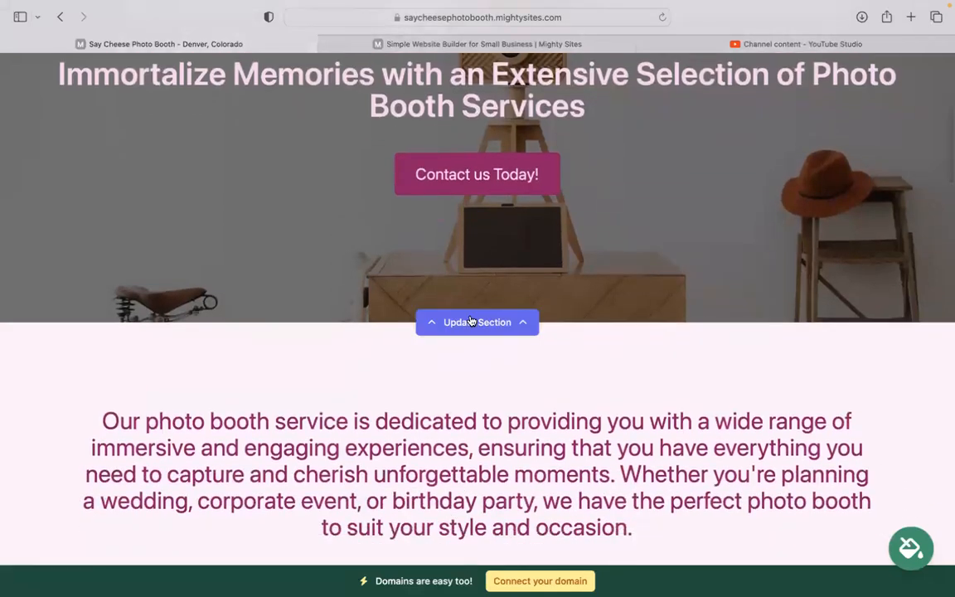
scroll(285, 368, down, 2)
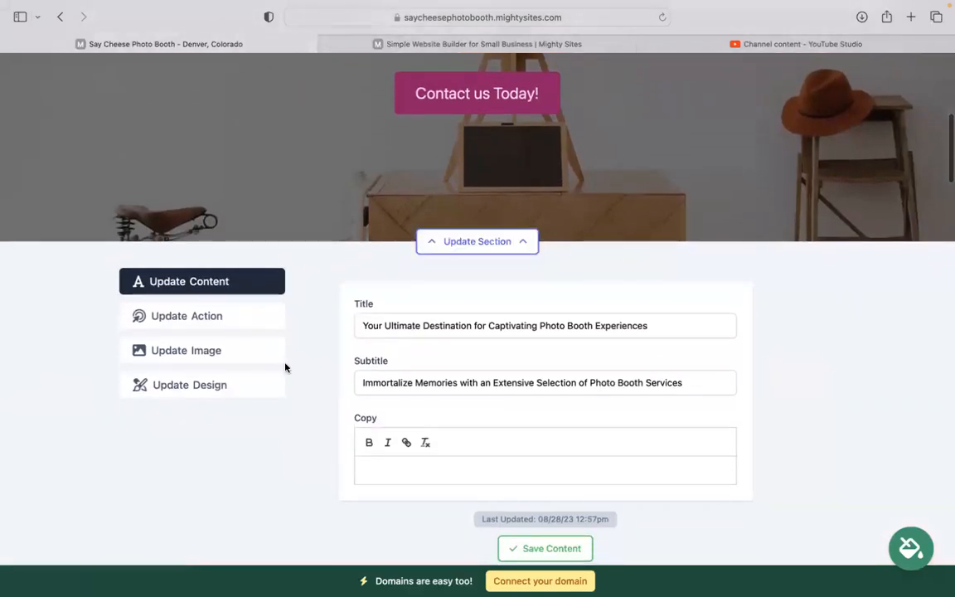
click(215, 386)
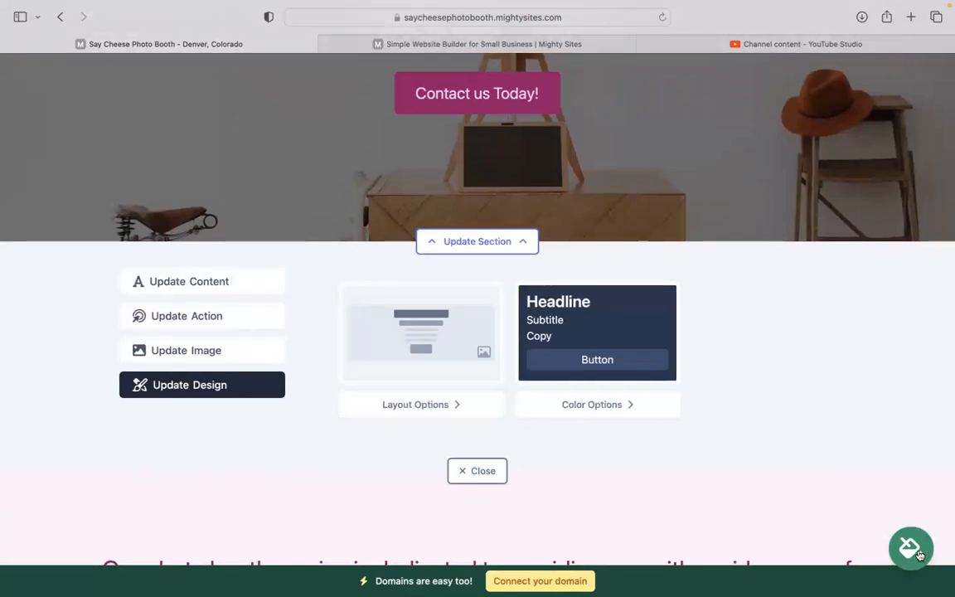
- Browse the stock photo library for a replacement hero background image
click(249, 348)
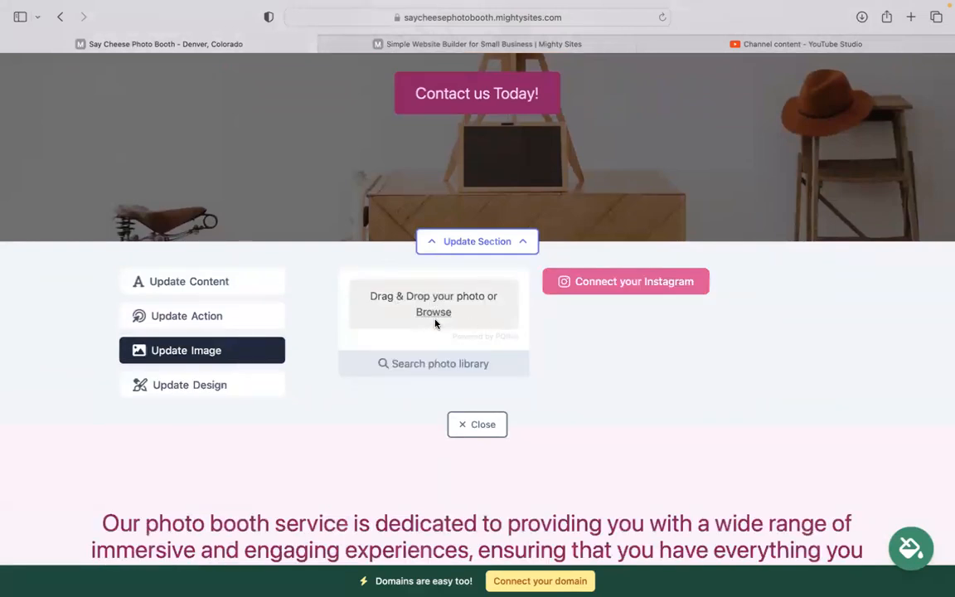
click(437, 365)
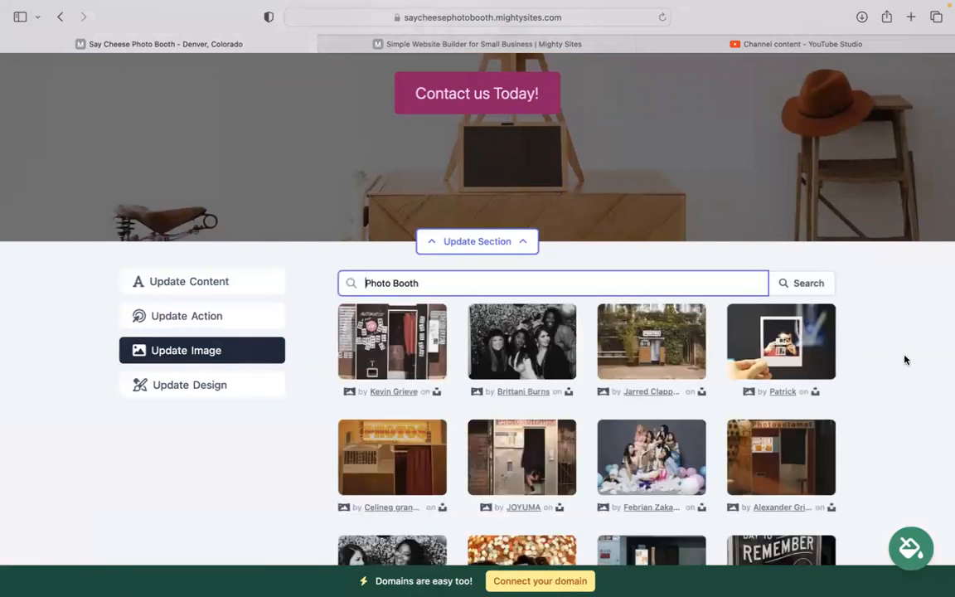
scroll(455, 404, down, 3)
scroll(455, 404, down, 2)
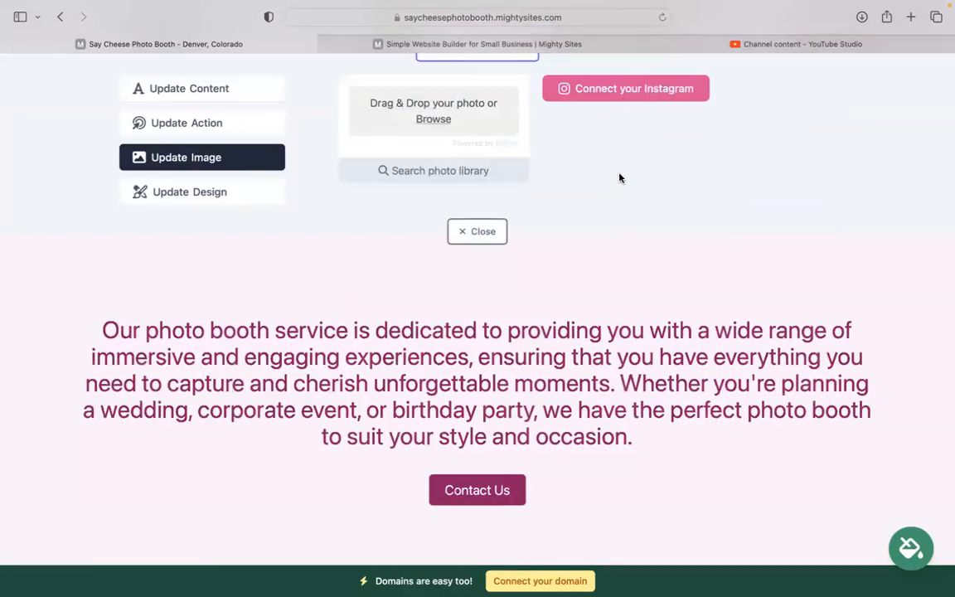
click(168, 126)
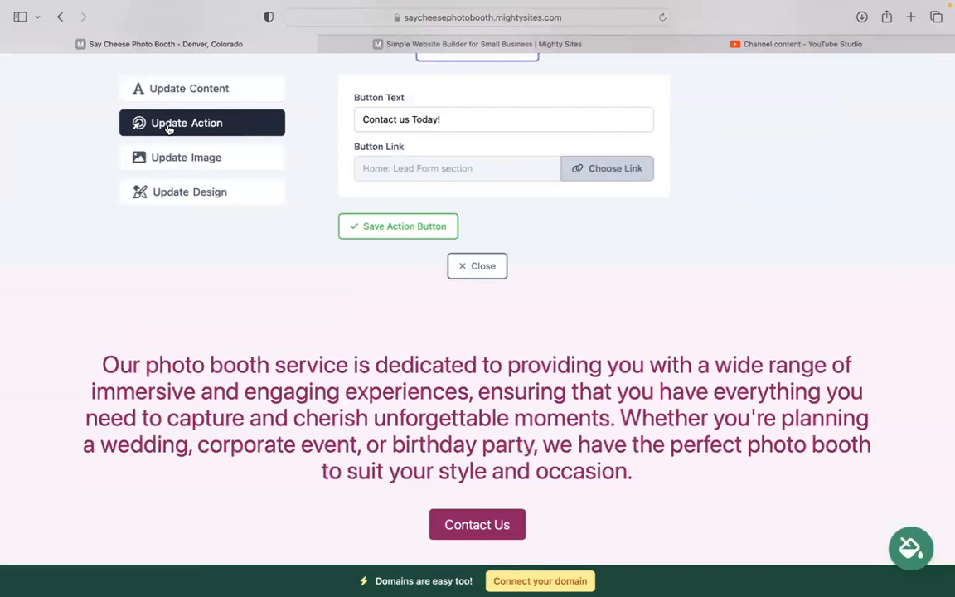
scroll(169, 128, up, 3)
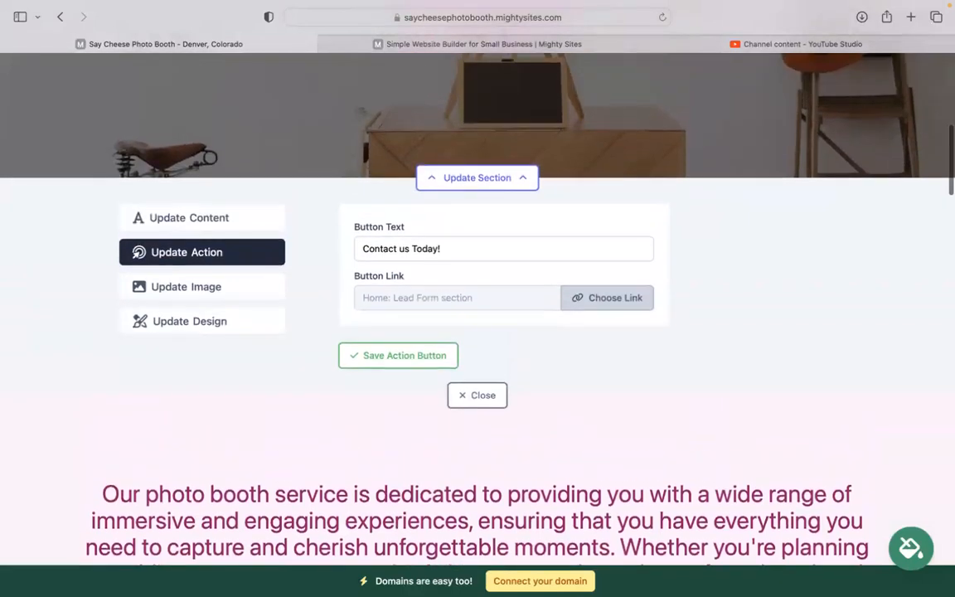
scroll(262, 147, up, 3)
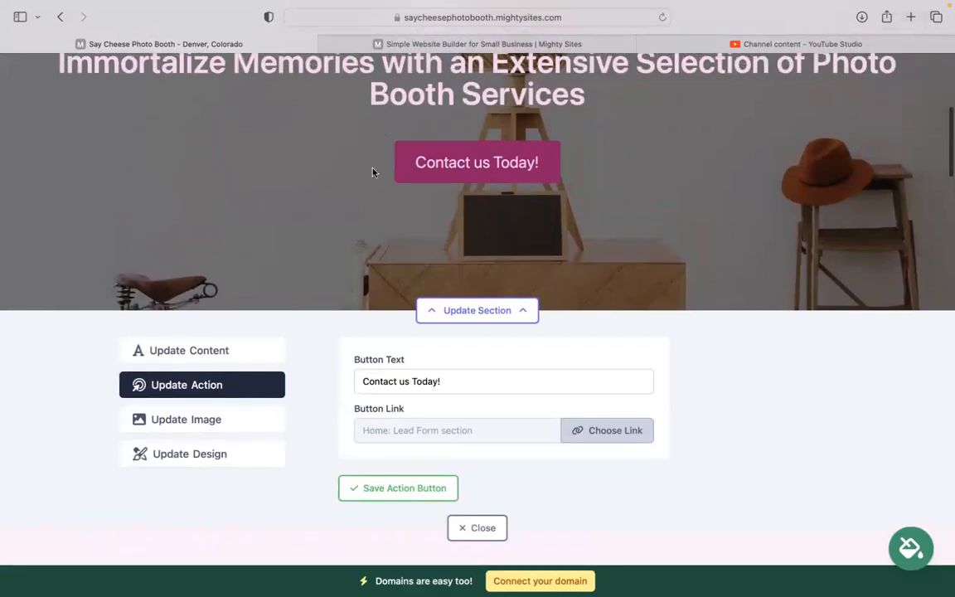
drag(472, 386, 314, 386)
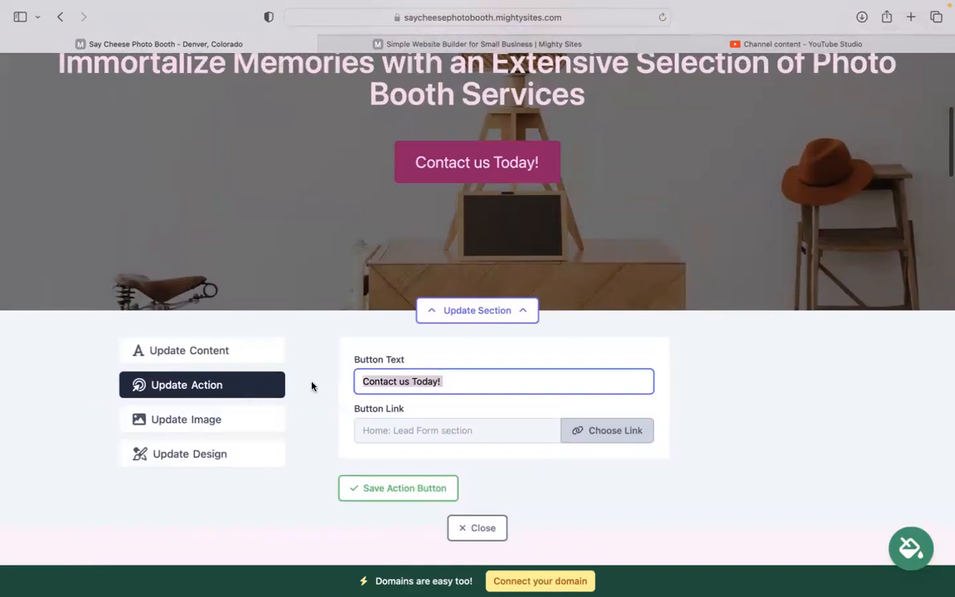
click(580, 432)
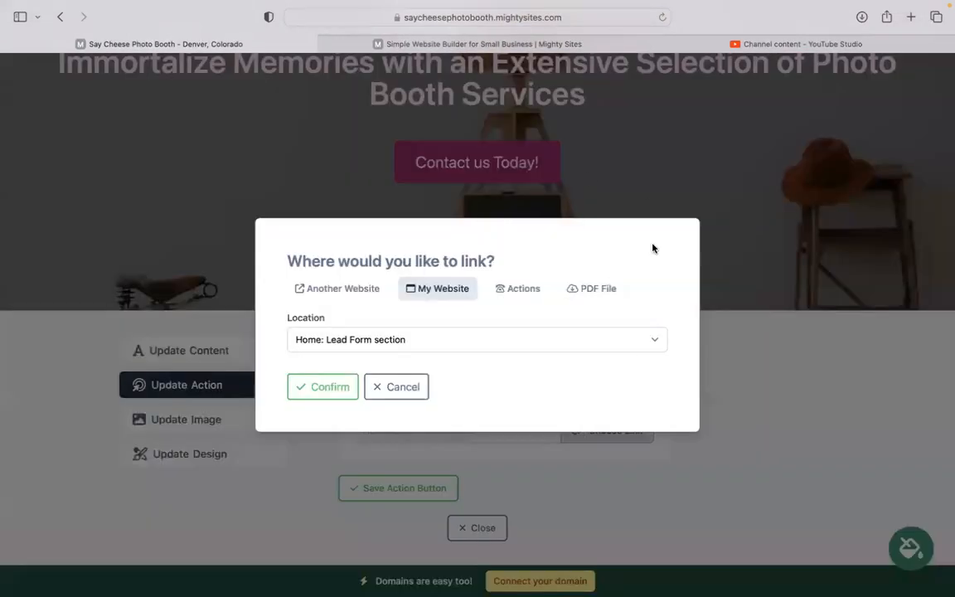
click(411, 390)
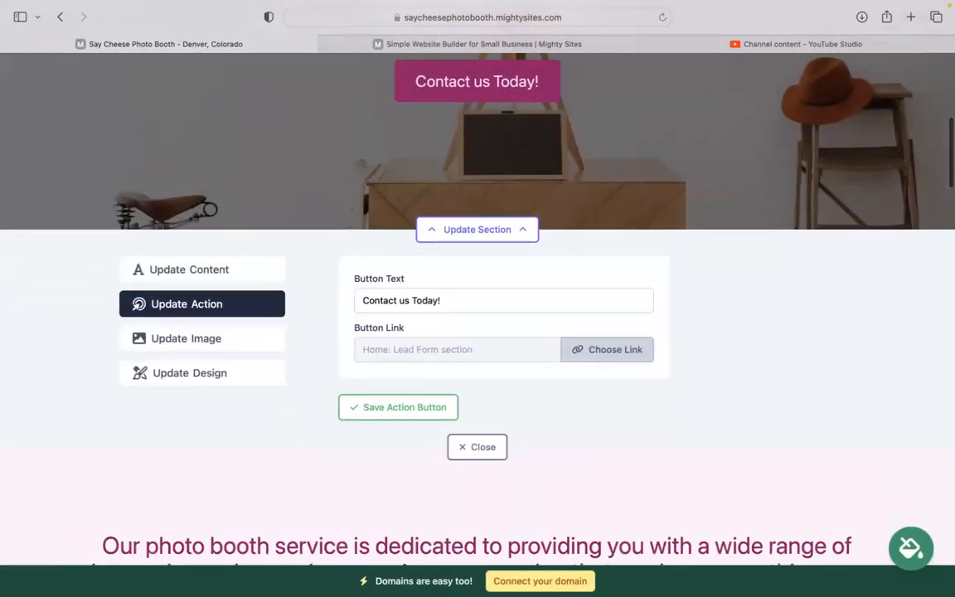
scroll(412, 390, down, 5)
scroll(478, 315, down, 4)
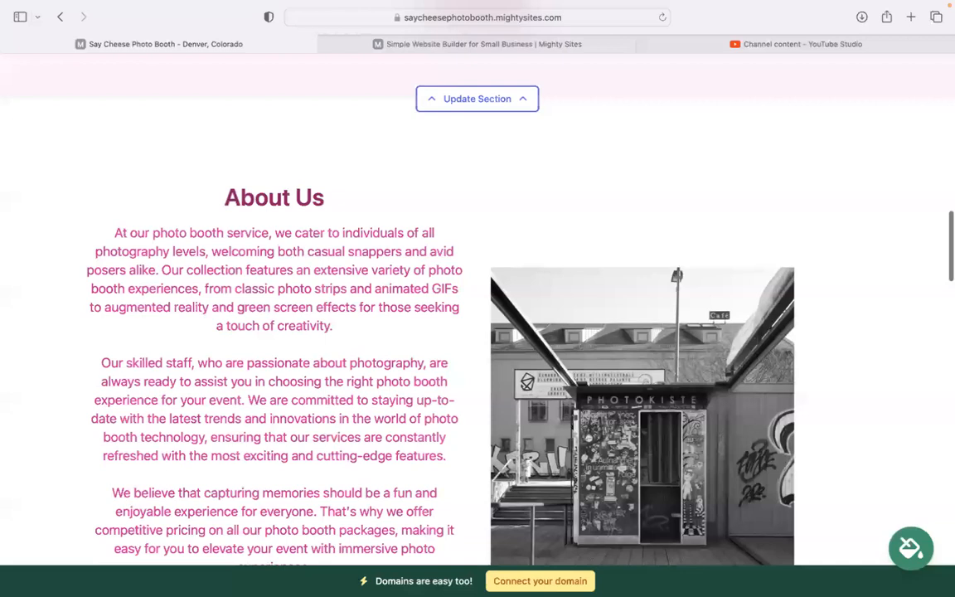
scroll(501, 367, down, 2)
scroll(163, 97, up, 1)
drag(116, 99, 310, 324)
click(378, 485)
scroll(378, 485, down, 12)
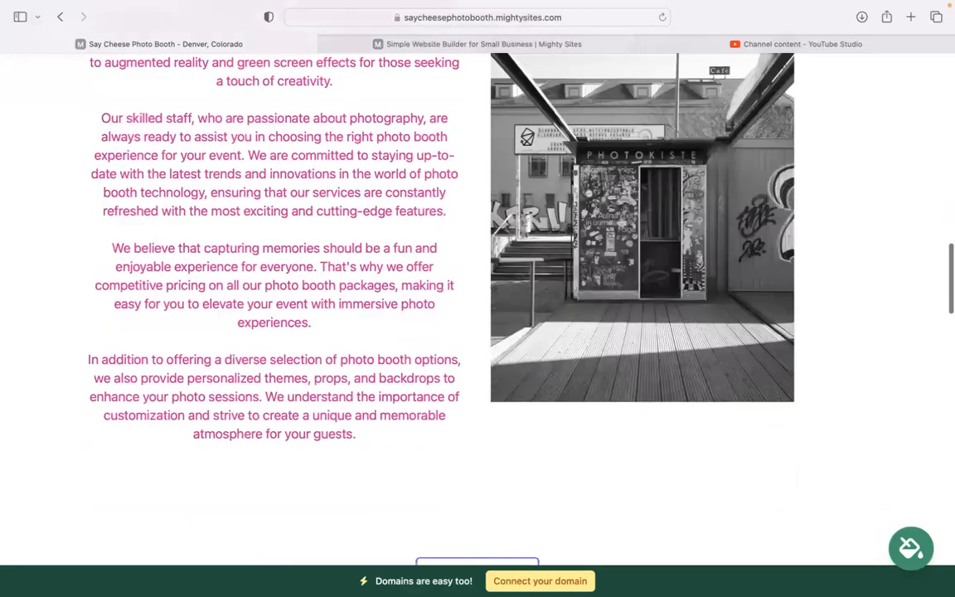
scroll(477, 306, down, 6)
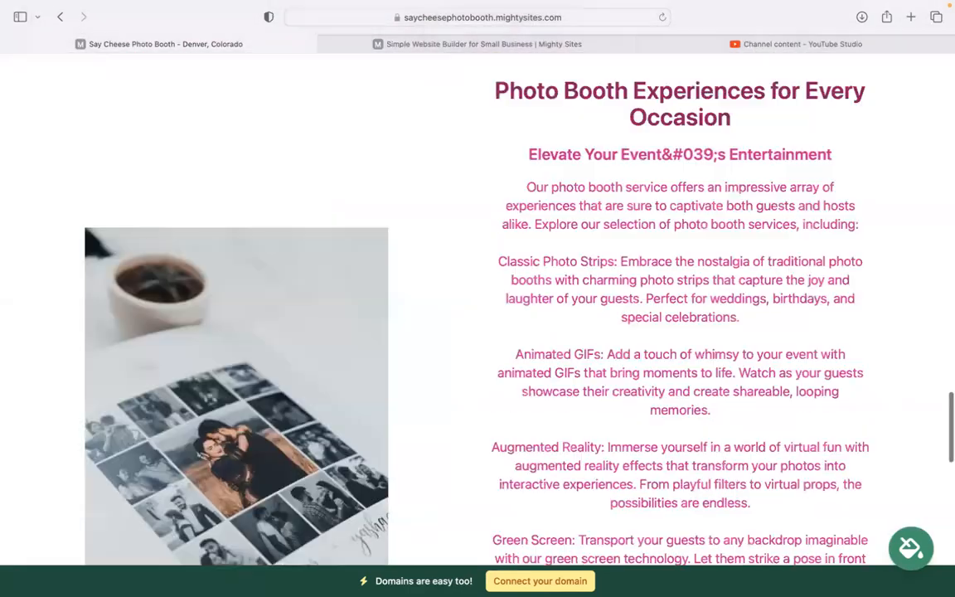
scroll(478, 307, down, 10)
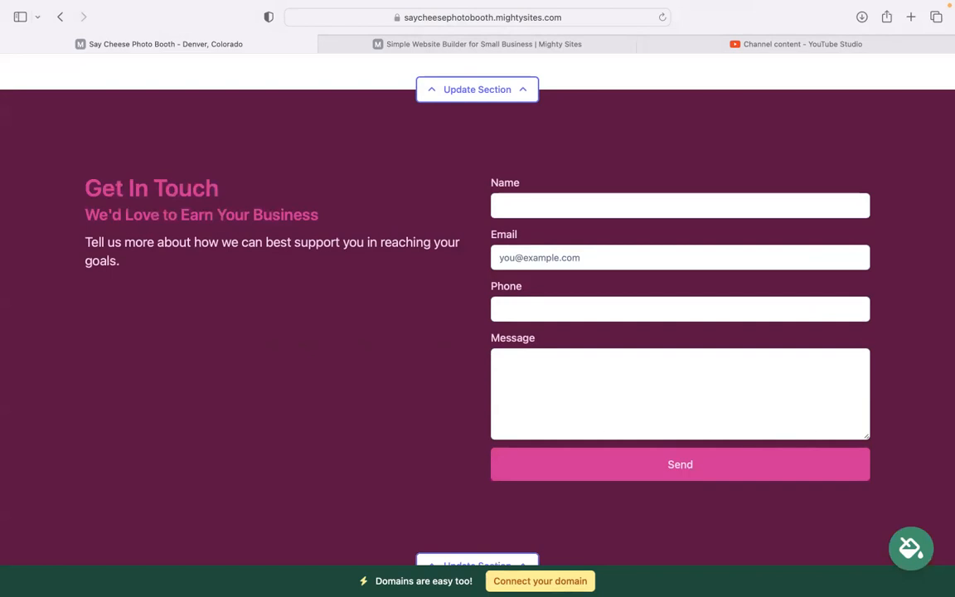
scroll(187, 513, down, 3)
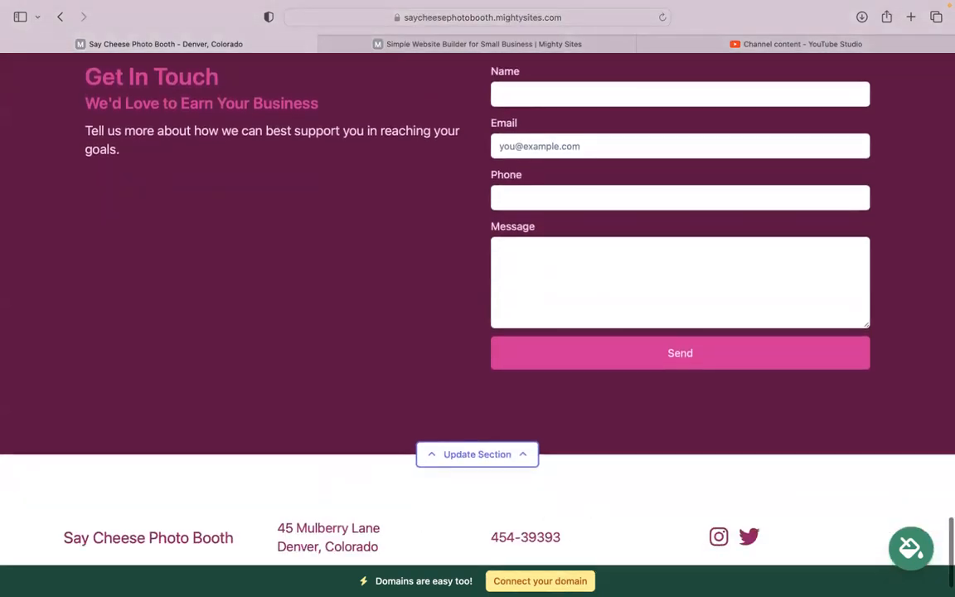
scroll(463, 481, up, 10)
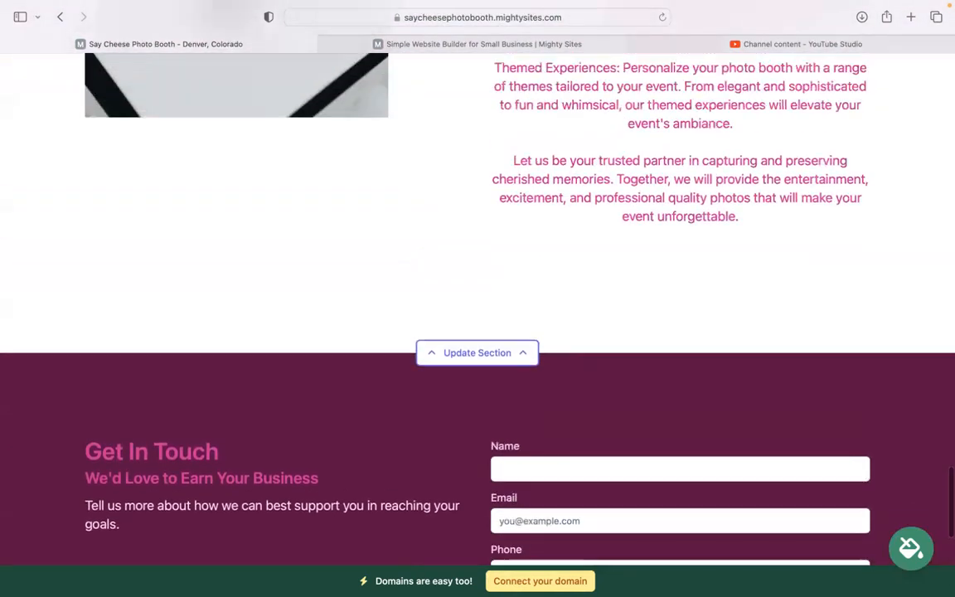
scroll(463, 331, up, 5)
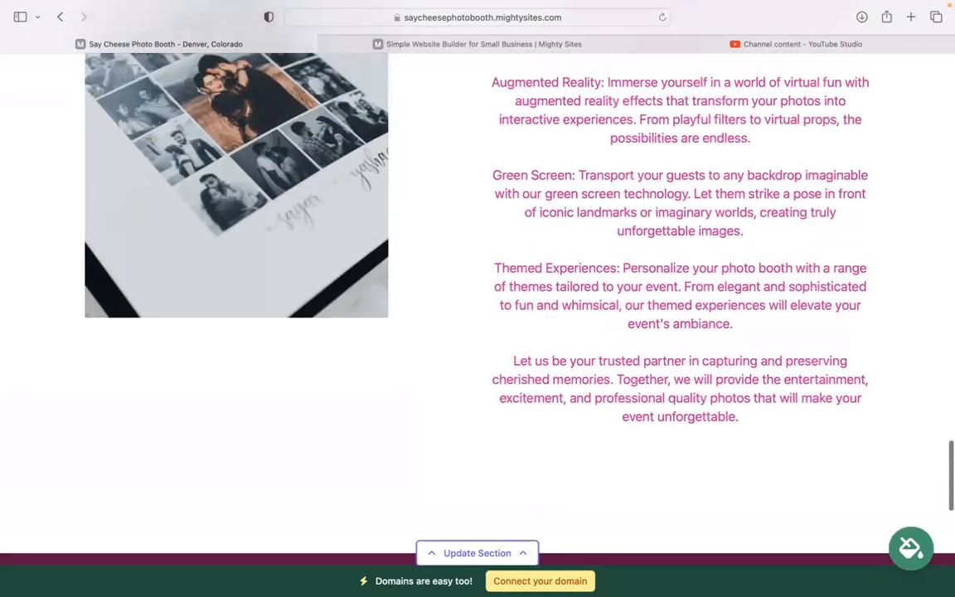
scroll(477, 298, up, 5)
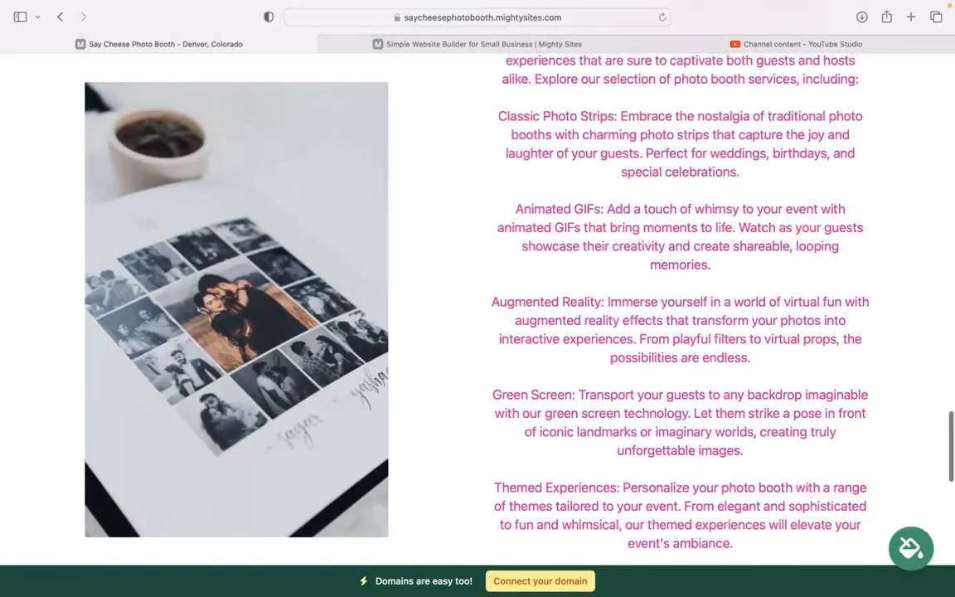
scroll(478, 298, up, 11)
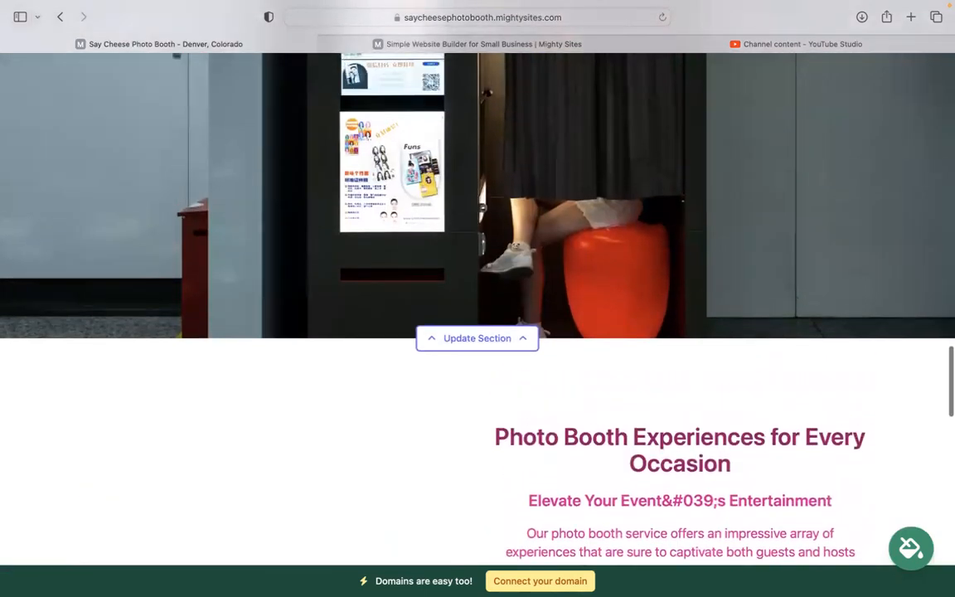
scroll(478, 299, up, 20)
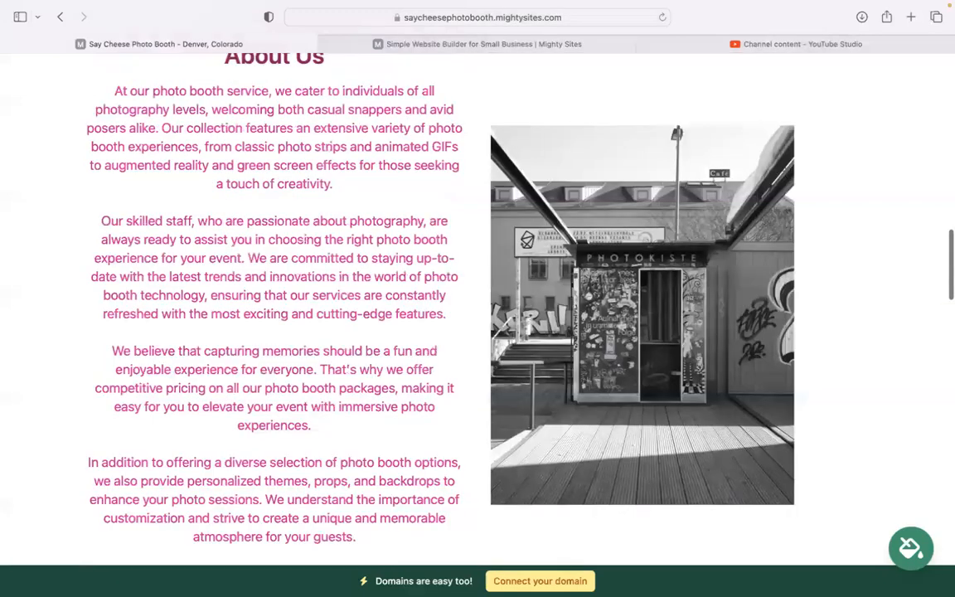
scroll(478, 299, up, 20)
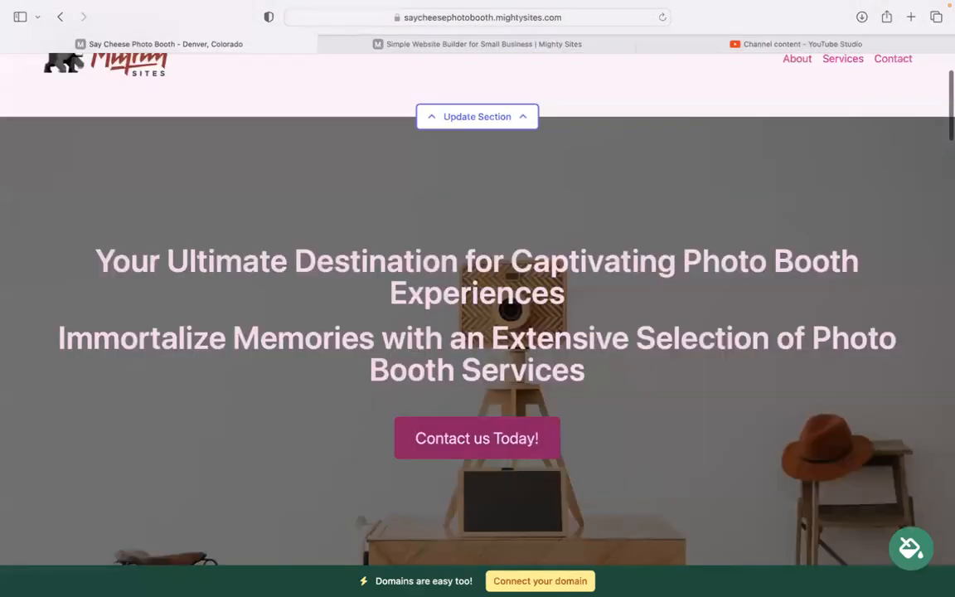
scroll(478, 299, up, 5)
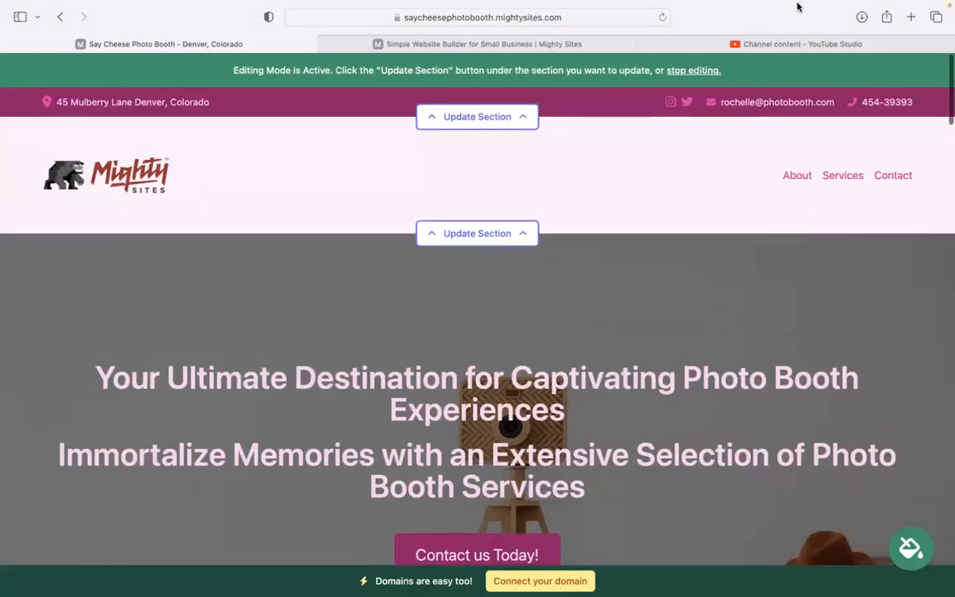